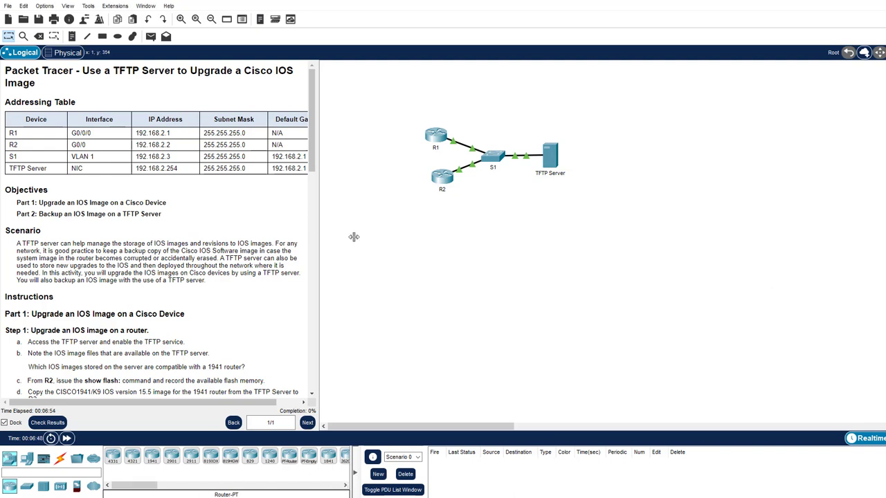
Widen the instructions area and turn on the TFTP service on the TFTP Server.
{"action": "left_click_drag", "start_coordinate": [320, 237], "coordinate": [473, 207]}
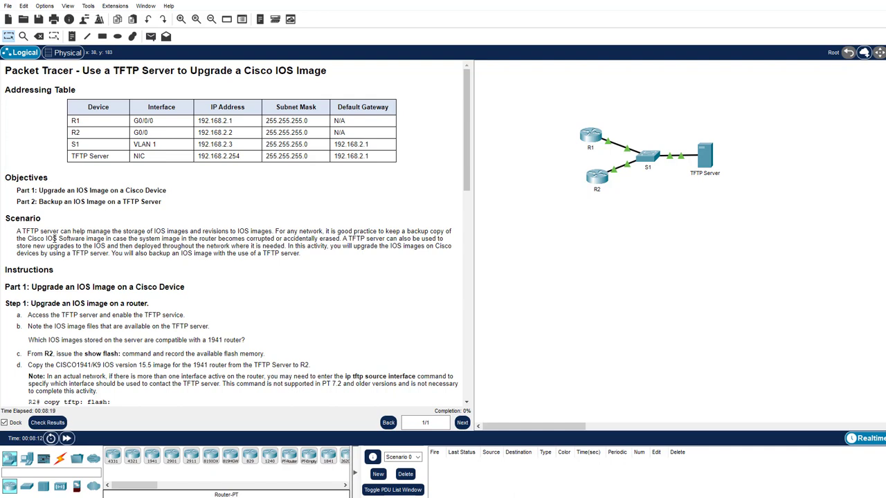
{"action": "scroll", "coordinate": [56, 318], "scroll_direction": "down", "scroll_amount": 5}
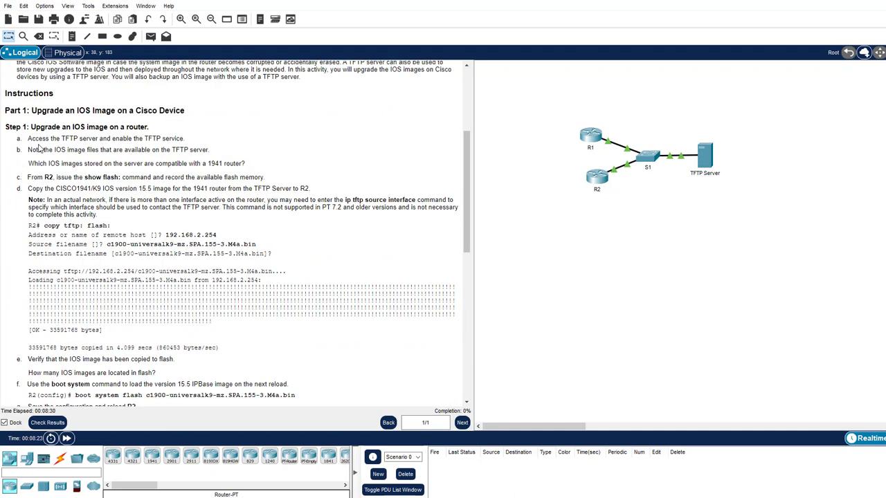
{"action": "scroll", "coordinate": [83, 151], "scroll_direction": "up", "scroll_amount": 4}
{"action": "scroll", "coordinate": [81, 151], "scroll_direction": "up", "scroll_amount": 1}
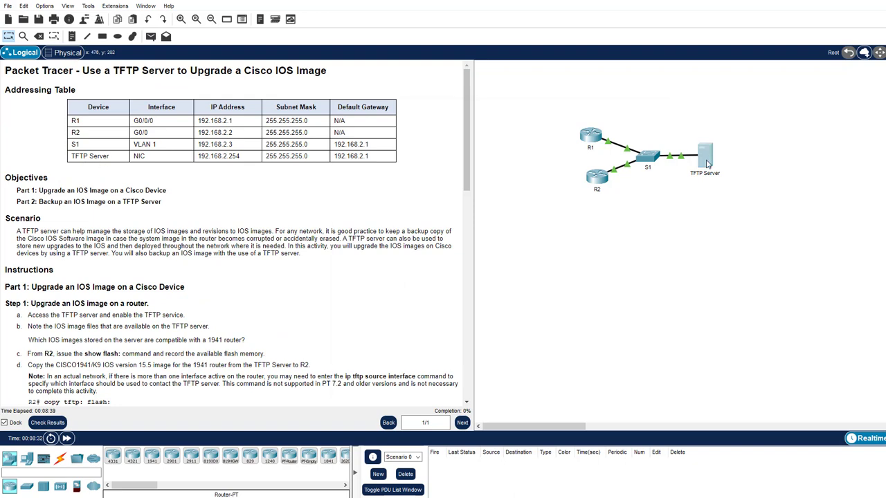
{"action": "left_click", "coordinate": [706, 158]}
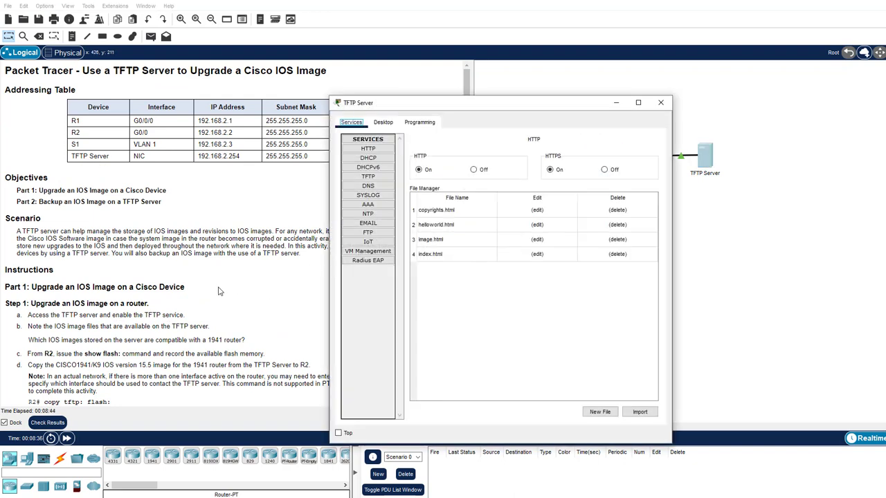
{"action": "left_click", "coordinate": [372, 178]}
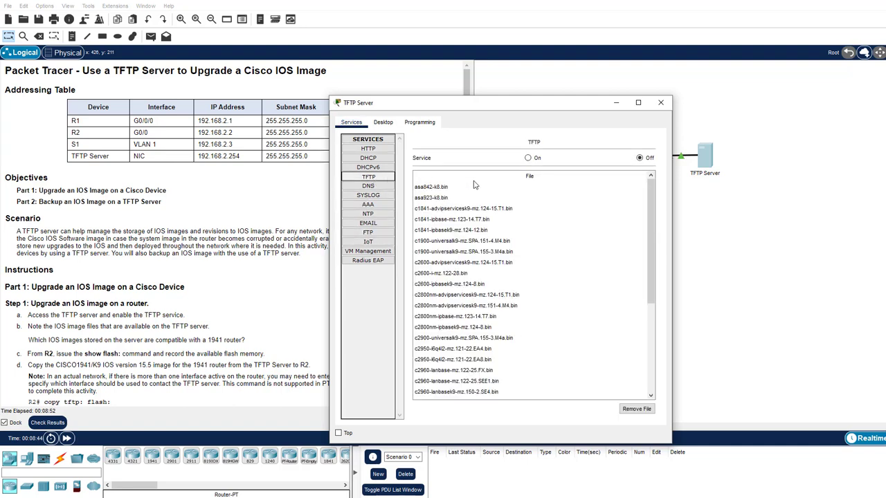
{"action": "left_click", "coordinate": [528, 159]}
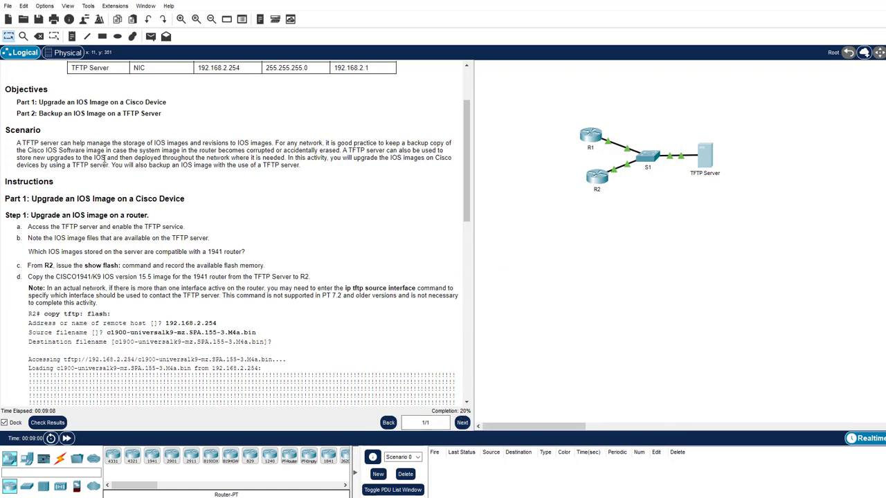
Snip the two c1900 image names from the TFTP server's file list and paste them into the Word worksheet as the 1941 compatibility answer.
{"action": "scroll", "coordinate": [100, 177], "scroll_direction": "down", "scroll_amount": 2}
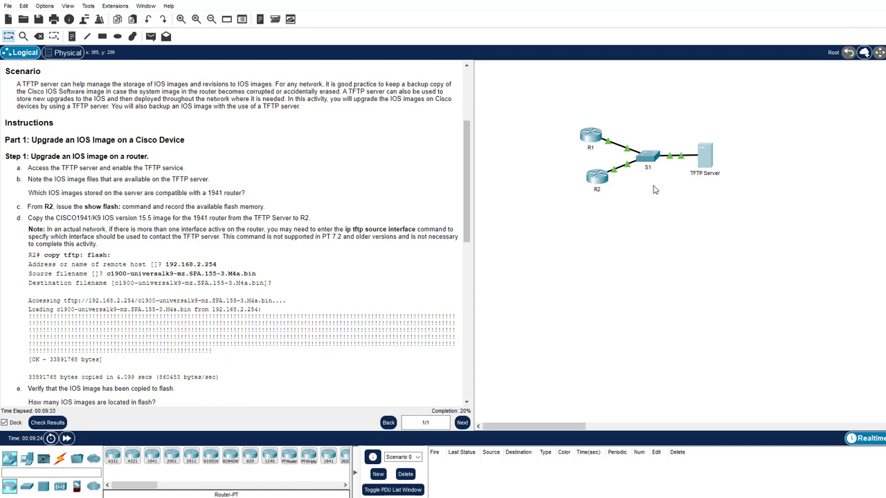
{"action": "left_click", "coordinate": [703, 154]}
{"action": "left_click", "coordinate": [368, 177]}
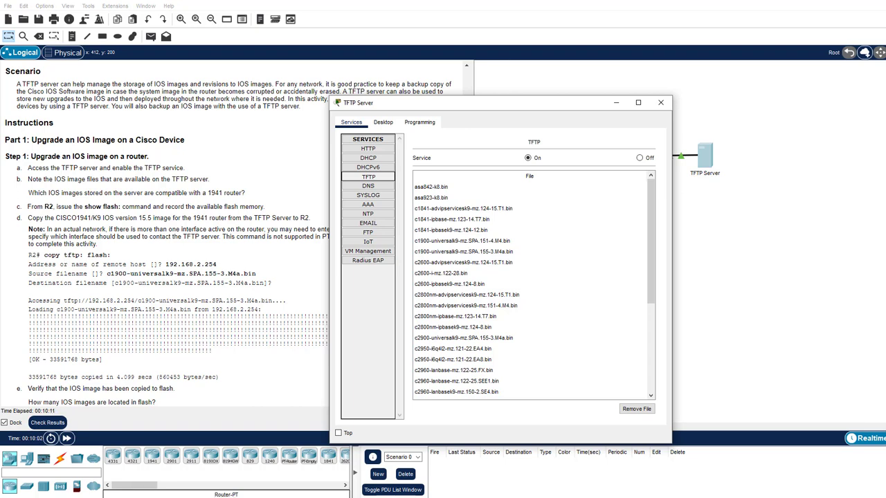
{"action": "left_click", "coordinate": [259, 497]}
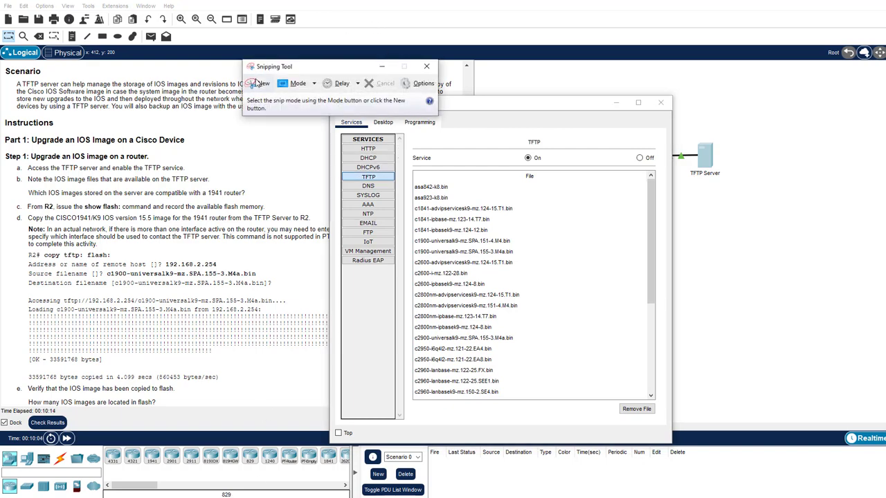
{"action": "left_click", "coordinate": [256, 83]}
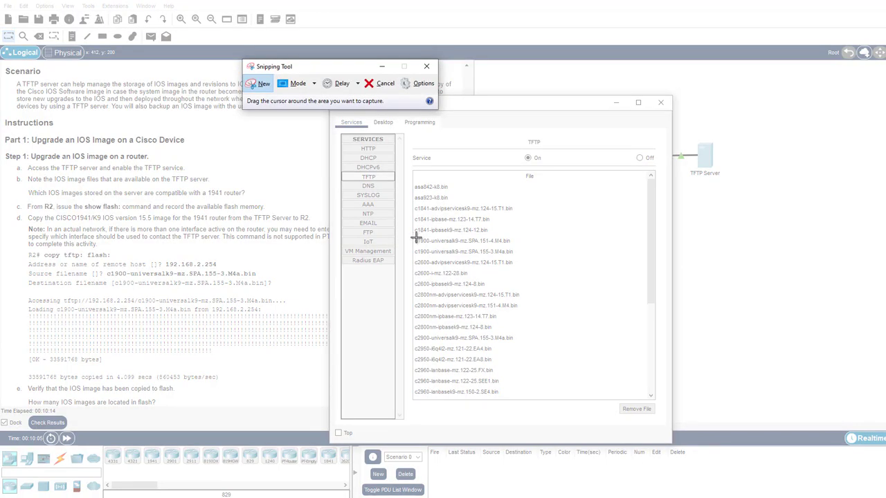
{"action": "left_click_drag", "start_coordinate": [414, 236], "coordinate": [517, 257]}
{"action": "left_click", "coordinate": [511, 179]}
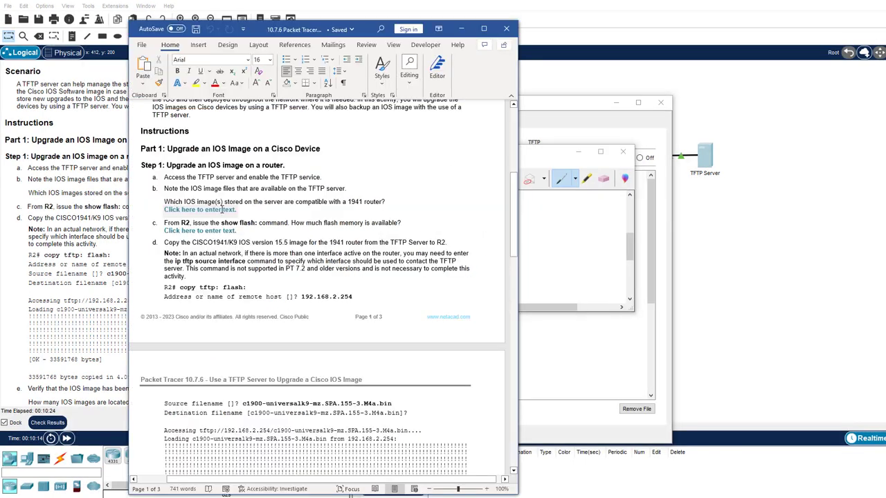
{"action": "left_click", "coordinate": [222, 209]}
{"action": "key", "text": "ctrl+v"}
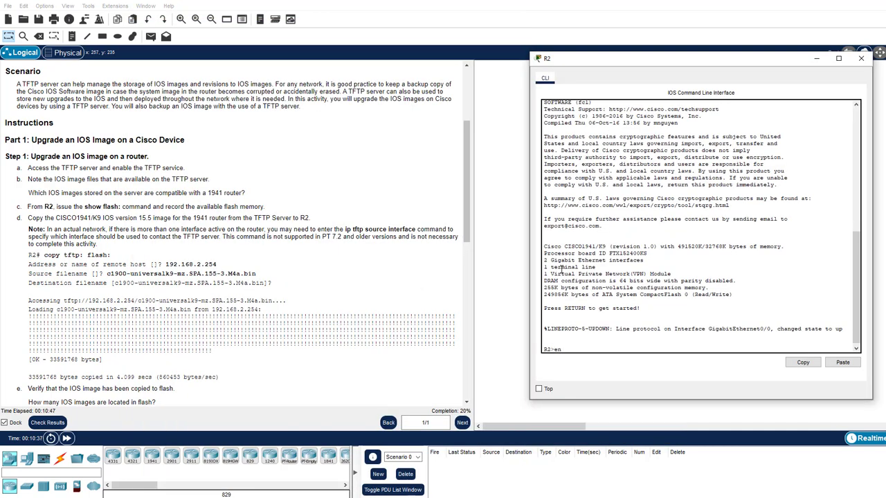
Enter privileged EXEC mode on R2 in Packet Tracer and run show flash:.
{"action": "key", "text": "Return"}
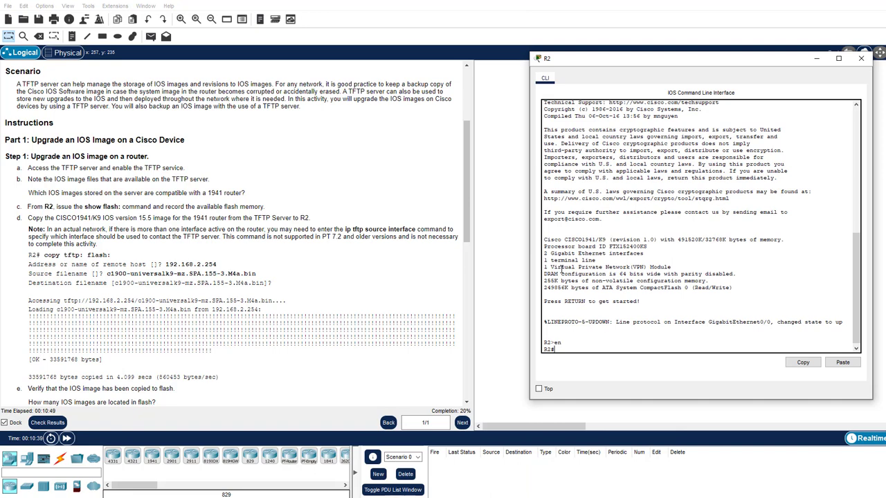
{"action": "type", "text": "show flash:"}
{"action": "key", "text": "Return"}
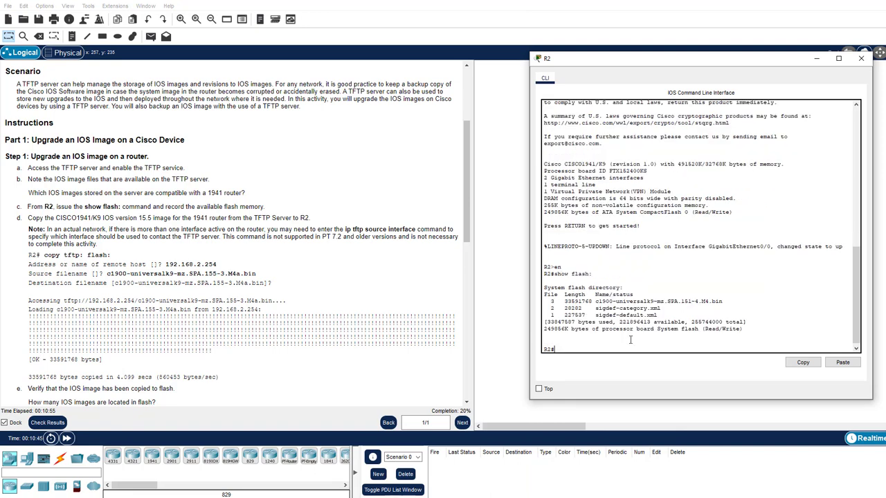
Copy the available flash memory figure from R2's output into the Word worksheet's answer c, making it read "221896413 bytes available".
{"action": "left_click_drag", "start_coordinate": [618, 323], "coordinate": [685, 323]}
{"action": "right_click", "coordinate": [655, 322]}
{"action": "left_click", "coordinate": [674, 329]}
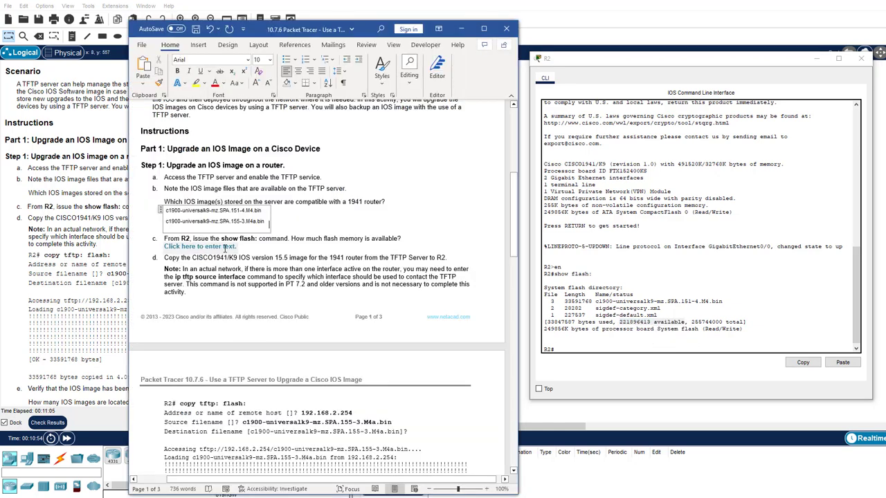
{"action": "left_click", "coordinate": [220, 247]}
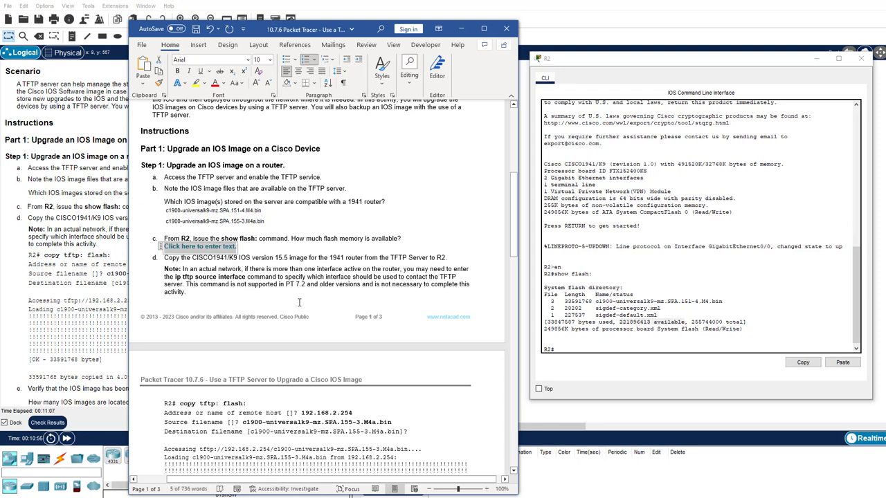
{"action": "key", "text": "ctrl+v"}
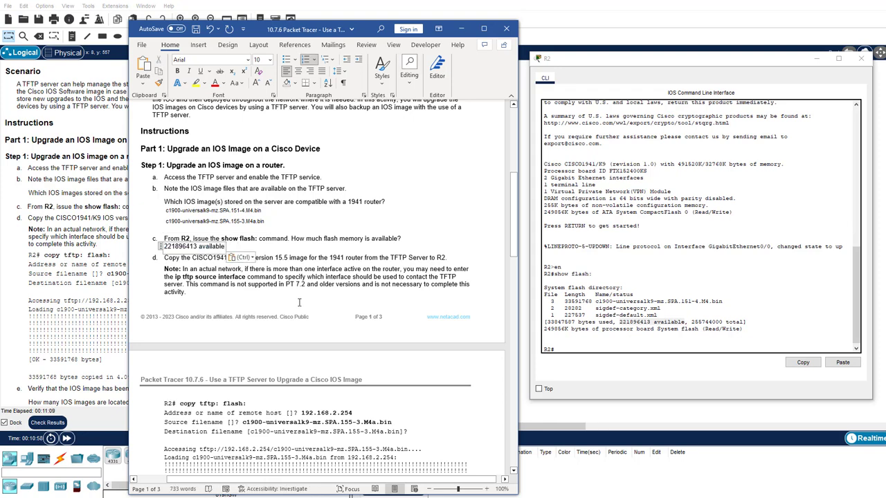
{"action": "left_click", "coordinate": [198, 247]}
{"action": "type", "text": "byte"}
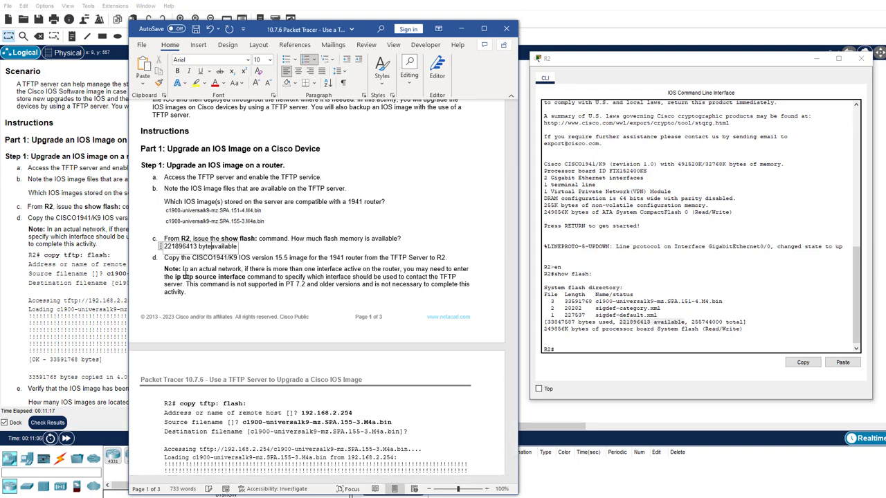
{"action": "type", "text": "s"}
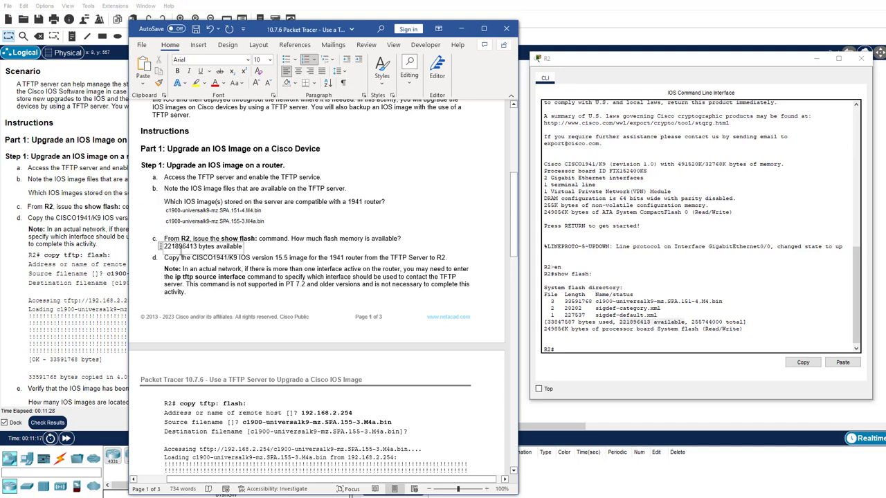
{"action": "left_click", "coordinate": [256, 247]}
{"action": "double_click", "coordinate": [234, 258]}
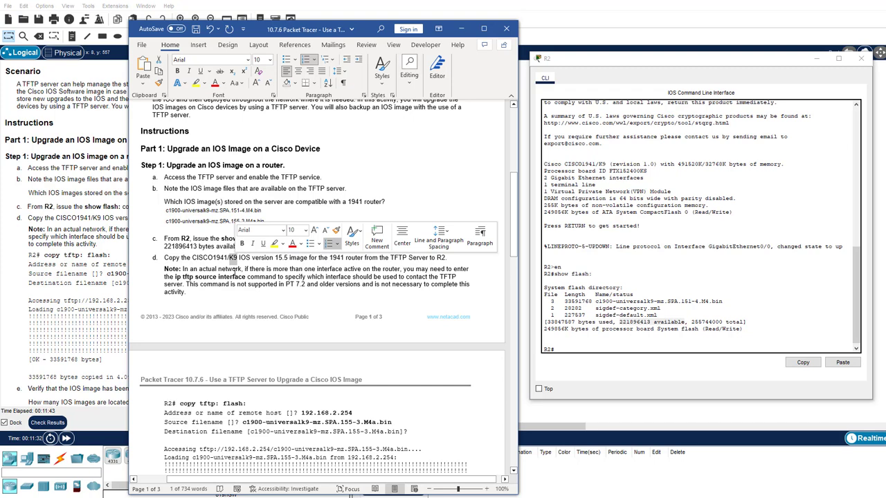
{"action": "left_click", "coordinate": [280, 258]}
{"action": "left_click_drag", "start_coordinate": [275, 258], "coordinate": [346, 258]}
{"action": "left_click", "coordinate": [328, 258]}
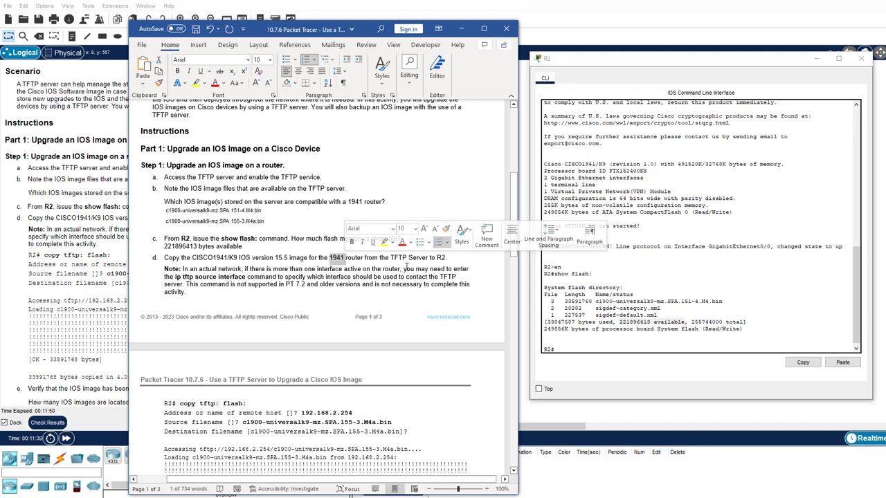
{"action": "left_click", "coordinate": [451, 267]}
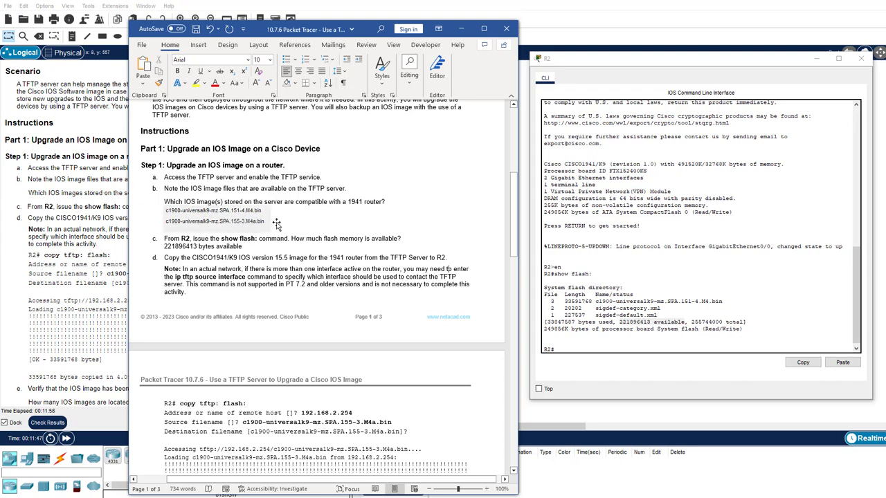
Ping the TFTP server at 192.168.2.254 from R2's command line.
{"action": "left_click", "coordinate": [646, 346]}
{"action": "type", "text": "ping 192."}
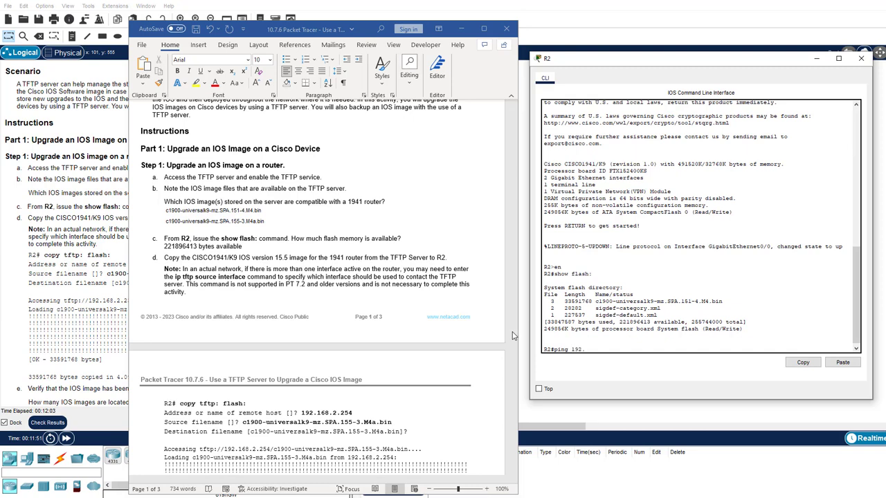
{"action": "type", "text": "168.2.254"}
{"action": "key", "text": "Return"}
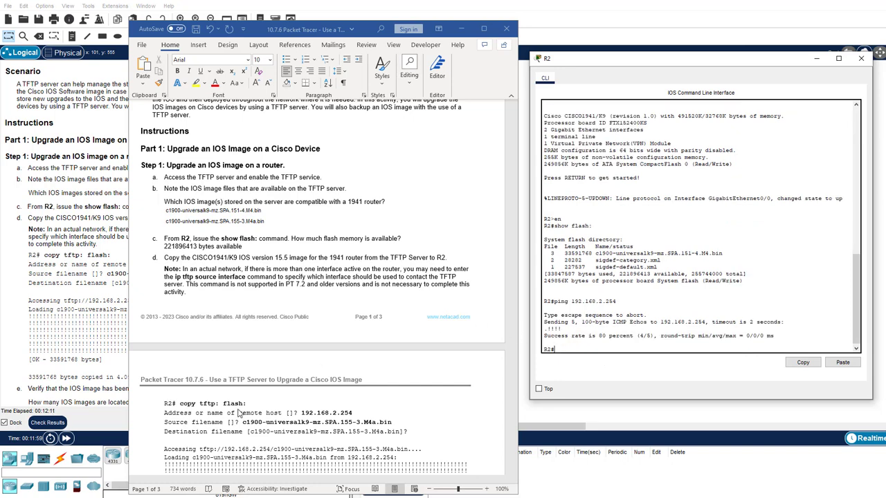
Run copy tftp: flash: on R2 and give 192.168.2.254 as the remote host.
{"action": "scroll", "coordinate": [237, 416], "scroll_direction": "down", "scroll_amount": 6}
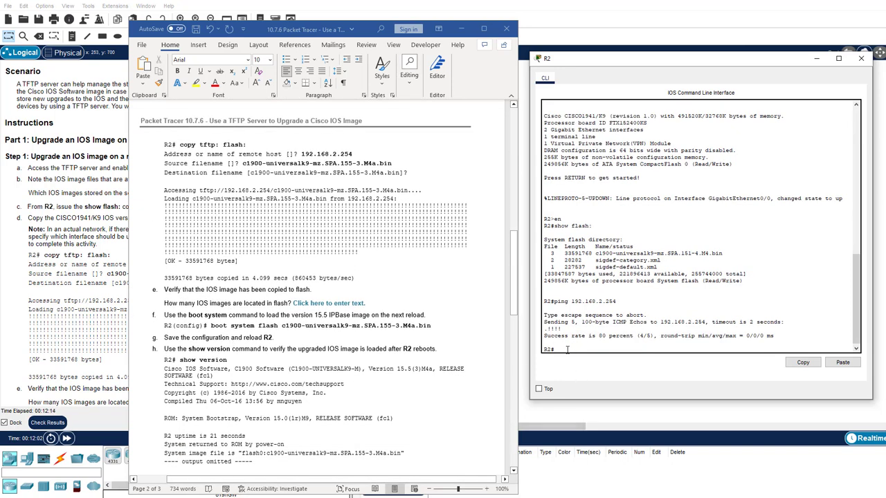
{"action": "type", "text": "tftp: flash:"}
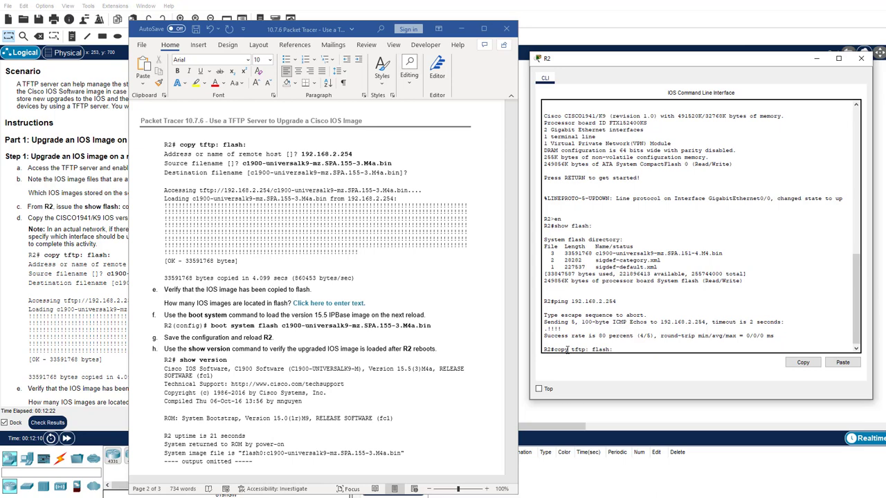
{"action": "key", "text": "Return"}
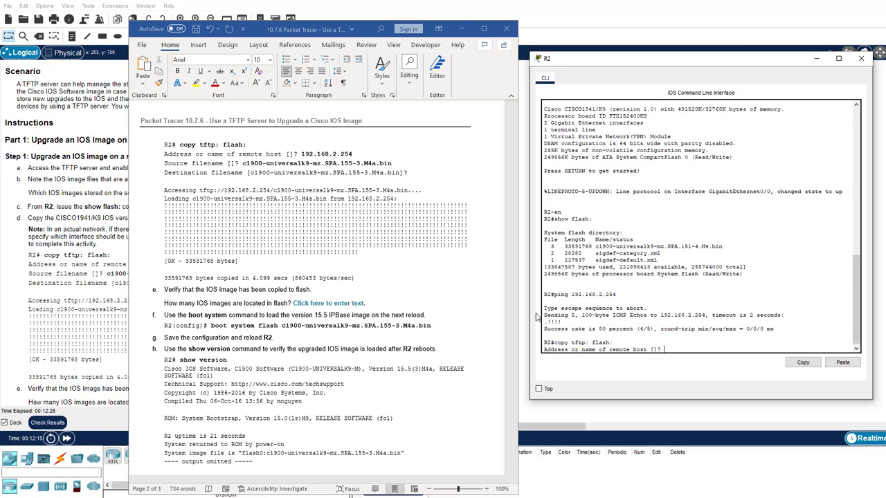
{"action": "left_click_drag", "start_coordinate": [573, 295], "coordinate": [616, 295]}
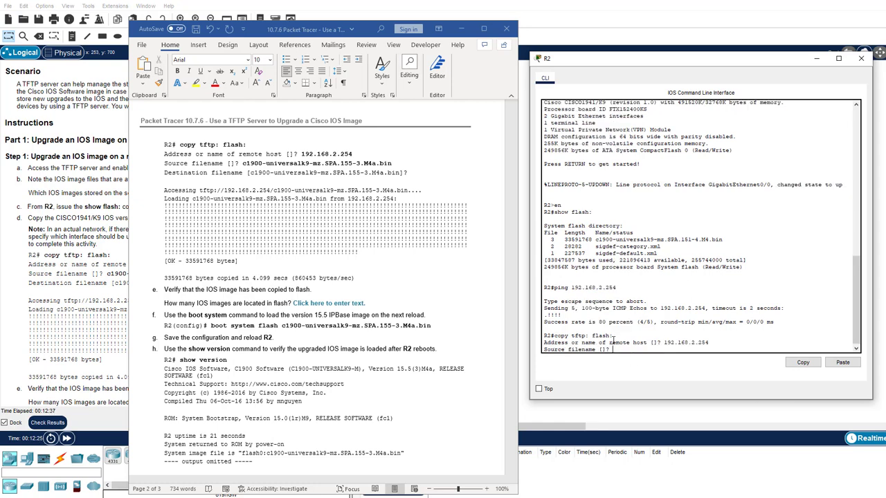
Copy c1900-universalk9-mz.SPA.155-3.M4a.bin from the Word worksheet into R2's source filename prompt and accept the default destination filename to transfer the image.
{"action": "left_click_drag", "start_coordinate": [243, 163], "coordinate": [367, 165]}
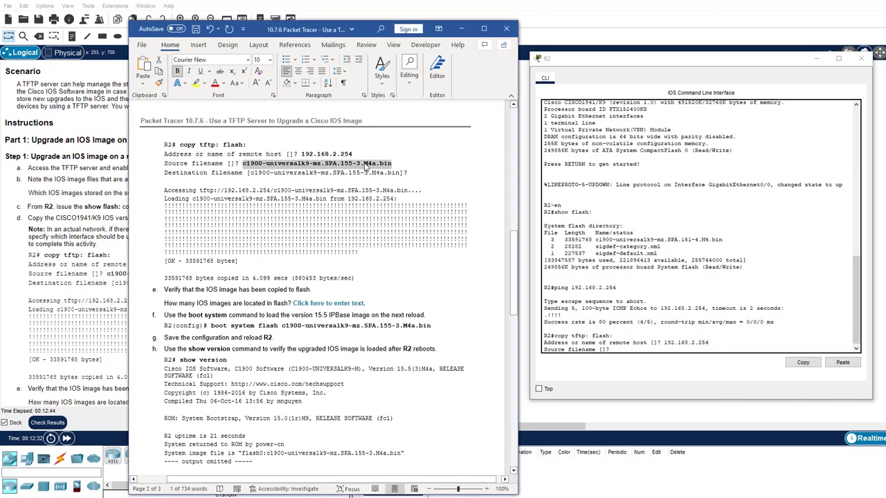
{"action": "right_click", "coordinate": [367, 166]}
{"action": "left_click", "coordinate": [389, 217]}
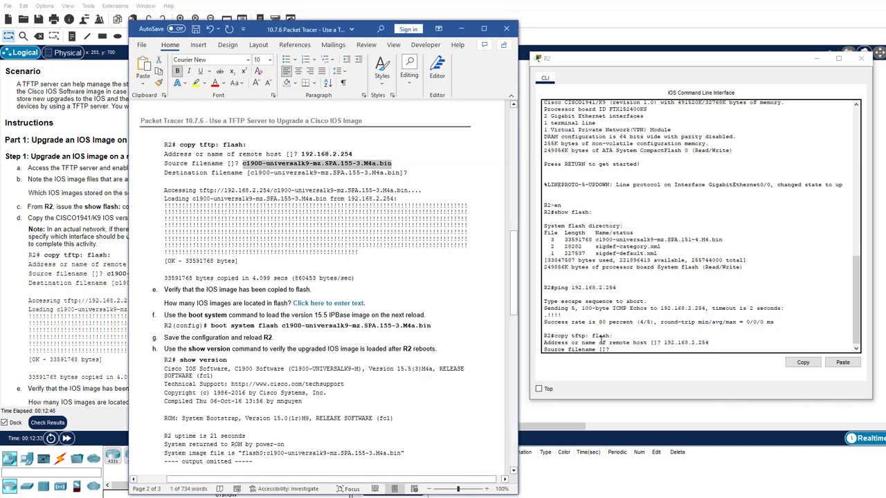
{"action": "left_click", "coordinate": [626, 349]}
{"action": "right_click", "coordinate": [627, 350]}
{"action": "left_click", "coordinate": [636, 367]}
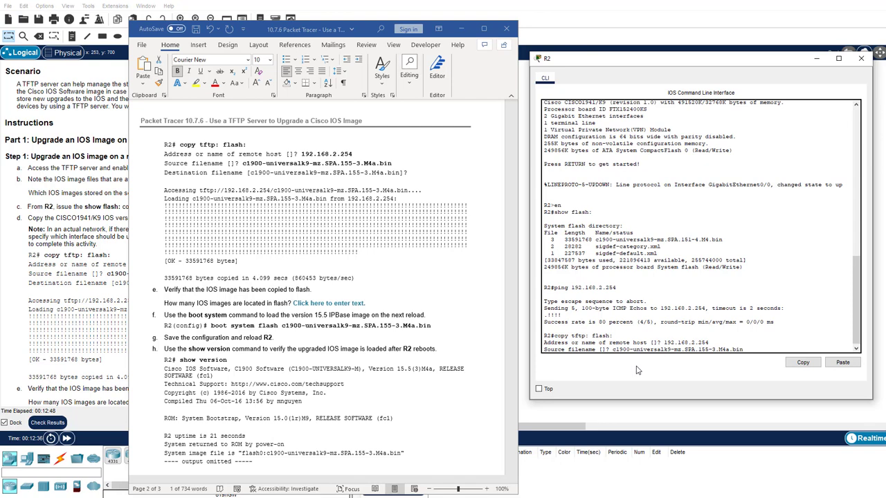
{"action": "key", "text": "Return"}
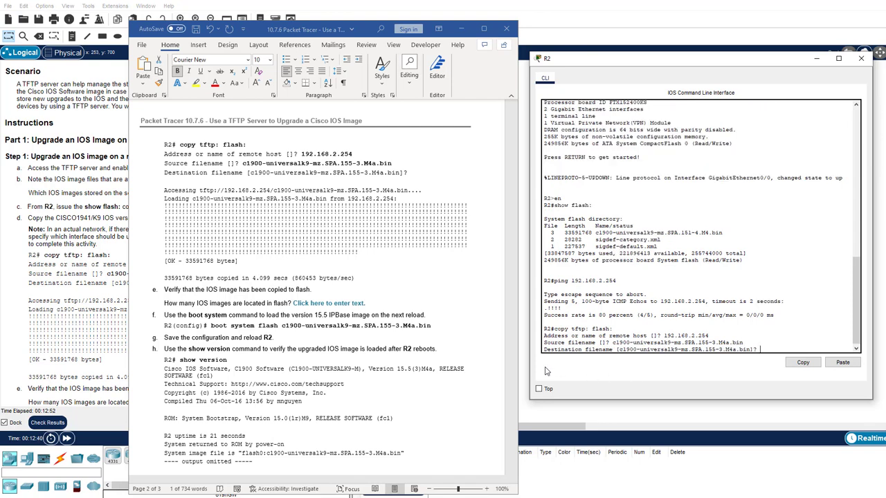
{"action": "key", "text": "Return"}
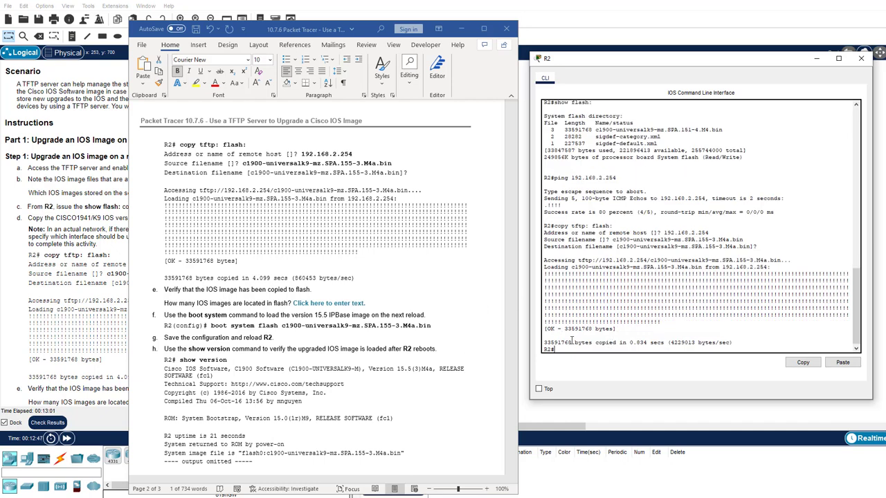
{"action": "triple_click", "coordinate": [546, 330]}
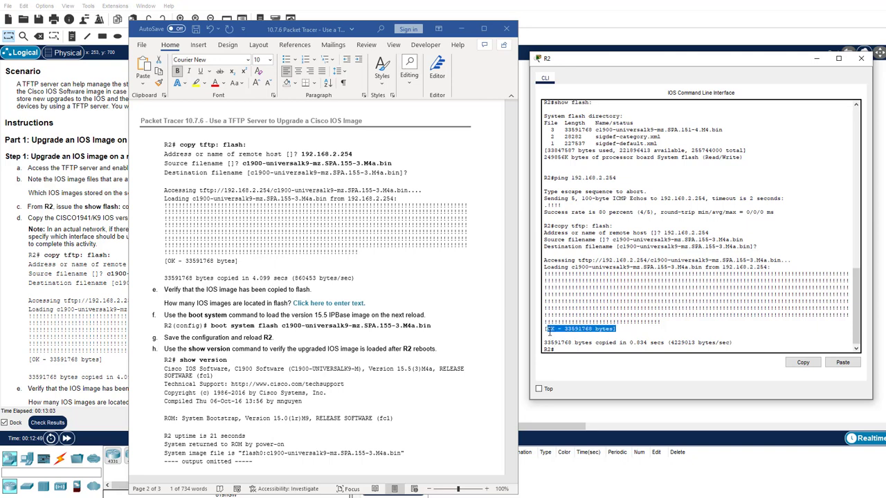
{"action": "left_click", "coordinate": [569, 350]}
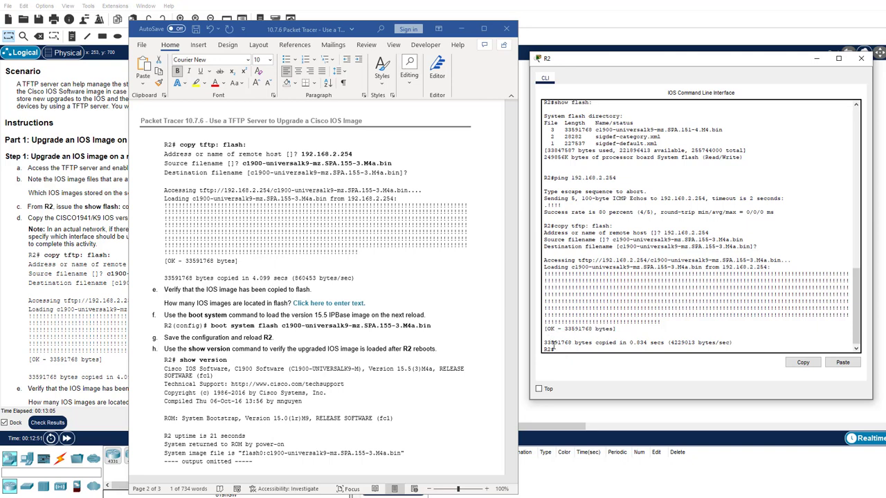
List R2's flash contents with show flash: and enter 2 as the worksheet's answer for the number of IOS images in flash.
{"action": "scroll", "coordinate": [166, 180], "scroll_direction": "down", "scroll_amount": 3}
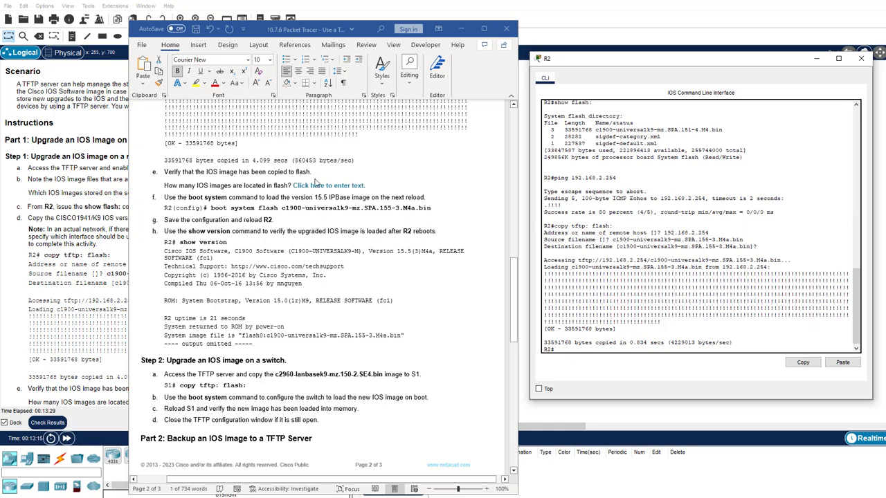
{"action": "key", "text": "Up"}
{"action": "key", "text": "Up"}
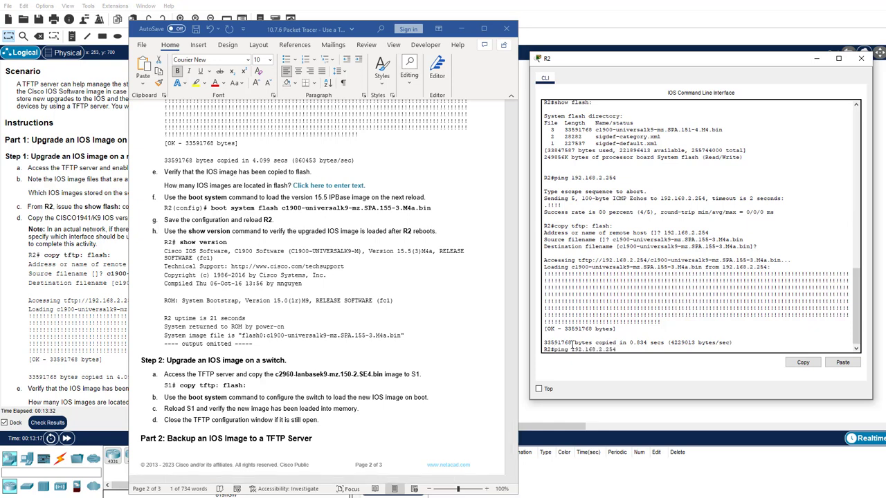
{"action": "key", "text": "Up"}
{"action": "key", "text": "Return"}
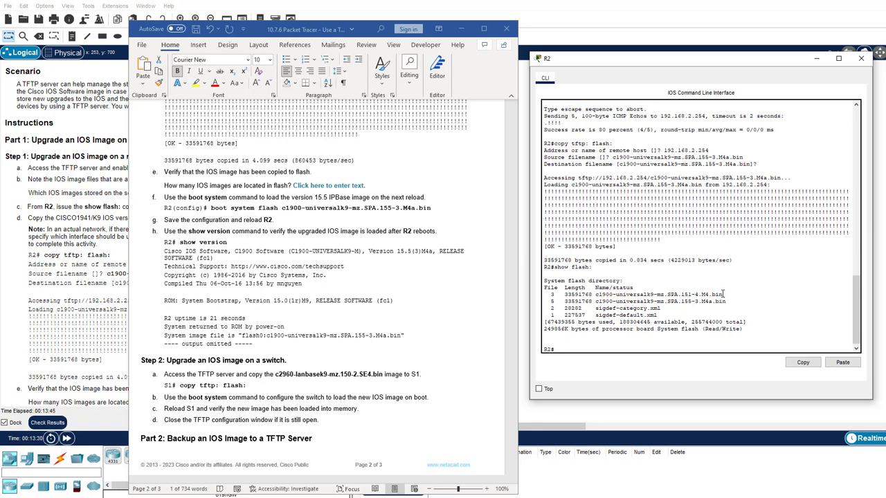
{"action": "left_click_drag", "start_coordinate": [722, 295], "coordinate": [544, 301]}
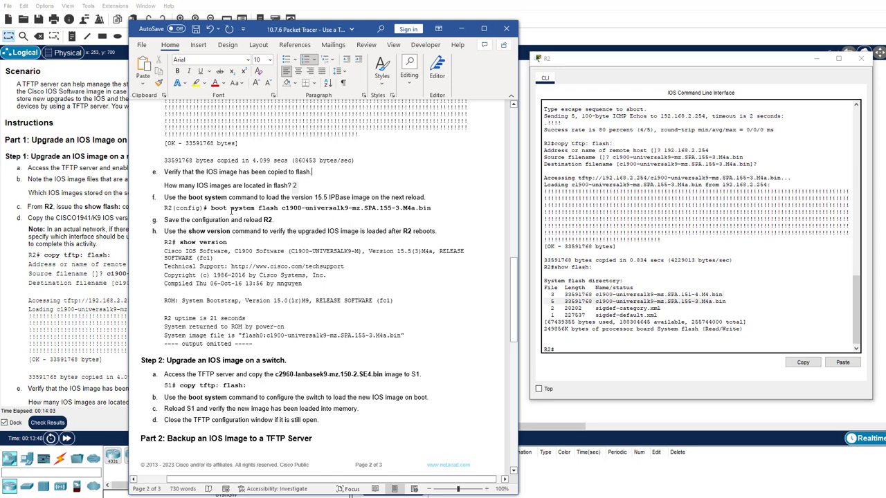
Copy boot system flash c1900-universalk9-mz.SPA.155-3.M4a.bin from the Word worksheet and run it in R2's global configuration mode.
{"action": "left_click_drag", "start_coordinate": [211, 209], "coordinate": [430, 209]}
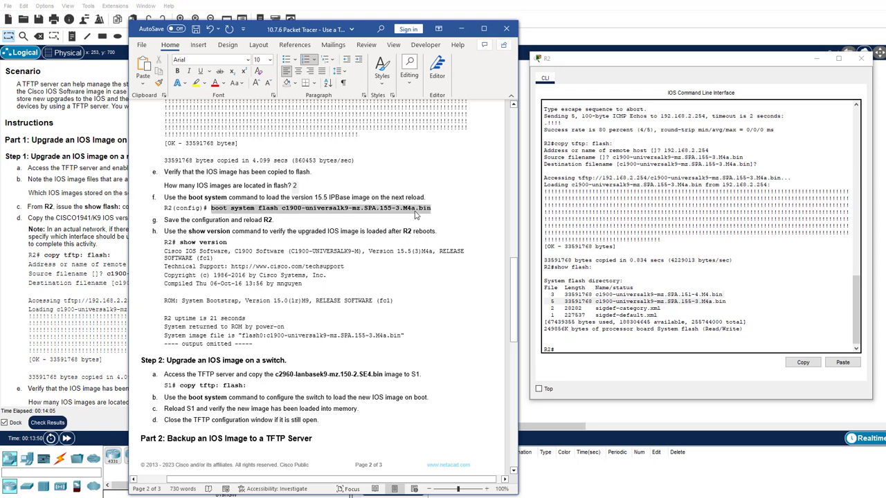
{"action": "right_click", "coordinate": [415, 214]}
{"action": "left_click", "coordinate": [423, 265]}
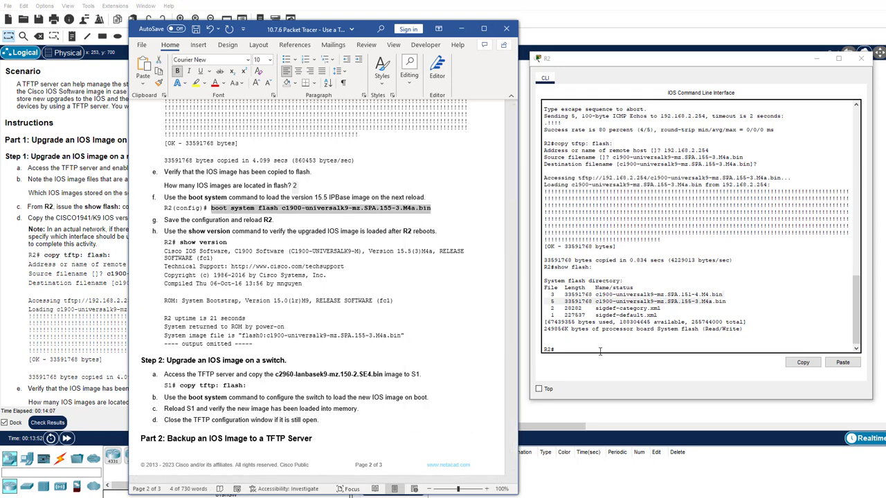
{"action": "left_click", "coordinate": [600, 352]}
{"action": "type", "text": "conf t"}
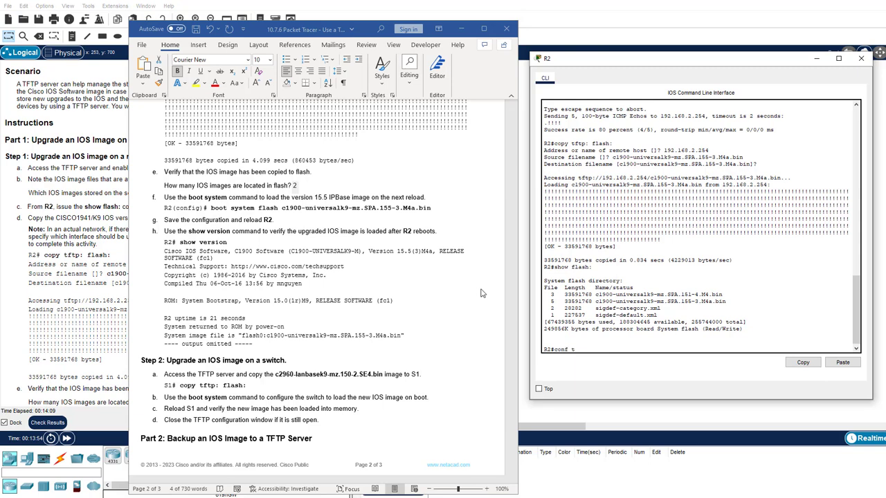
{"action": "key", "text": "Return"}
{"action": "key", "text": "ctrl+v"}
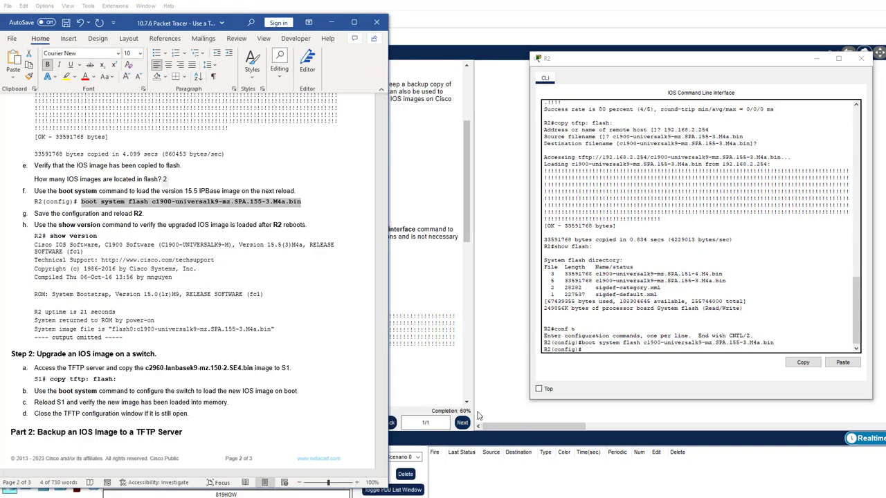
Leave R2's configuration mode and save the running configuration with copy run star, accepting the default destination filename.
{"action": "left_click_drag", "start_coordinate": [200, 25], "coordinate": [410, 47]}
{"action": "left_click_drag", "start_coordinate": [331, 45], "coordinate": [565, 41]}
{"action": "left_click", "coordinate": [397, 233]}
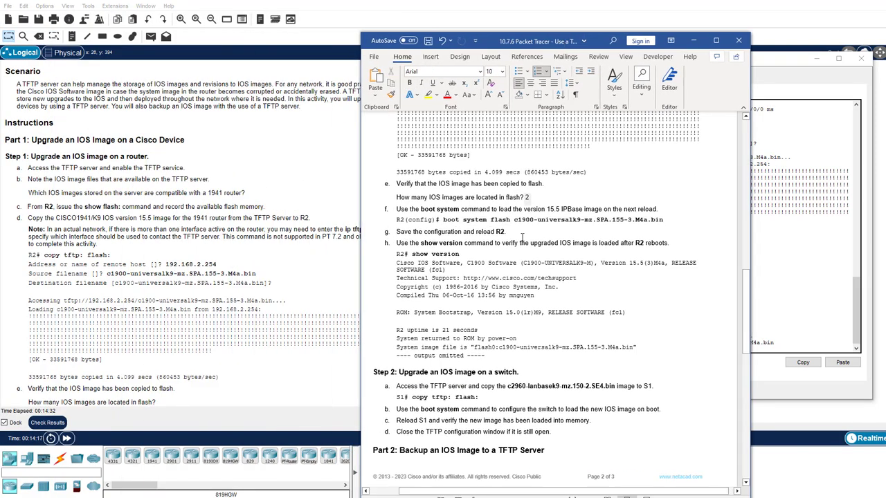
{"action": "left_click", "coordinate": [767, 348]}
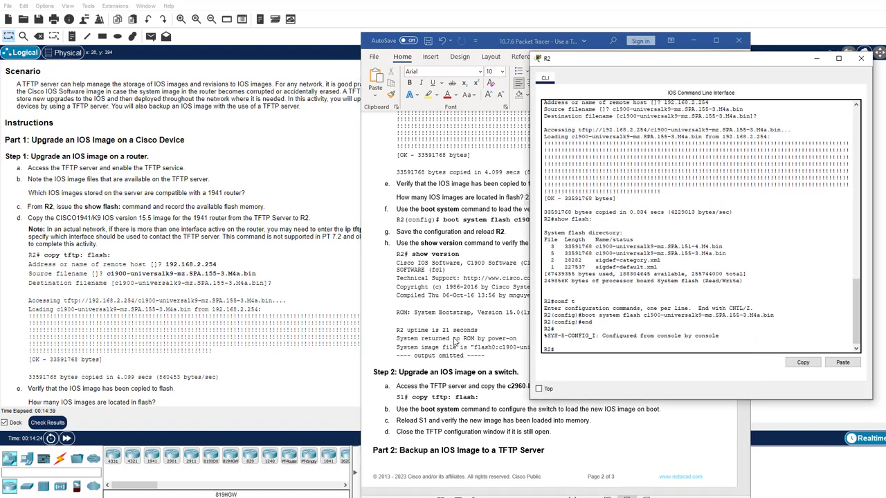
{"action": "type", "text": "copy run star"}
{"action": "key", "text": "Return"}
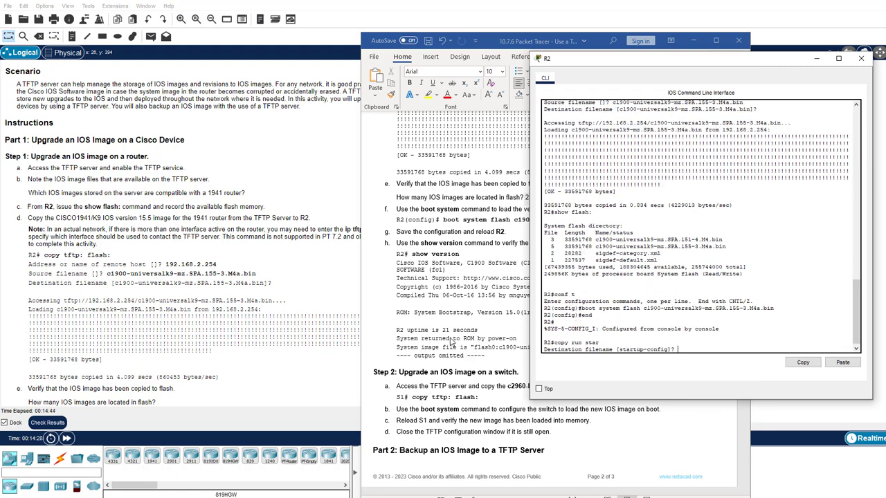
{"action": "key", "text": "Return"}
Reload R2 and return to its user prompt once it has rebooted, with the Word worksheet moved clear of the command line.
{"action": "type", "text": "rel"}
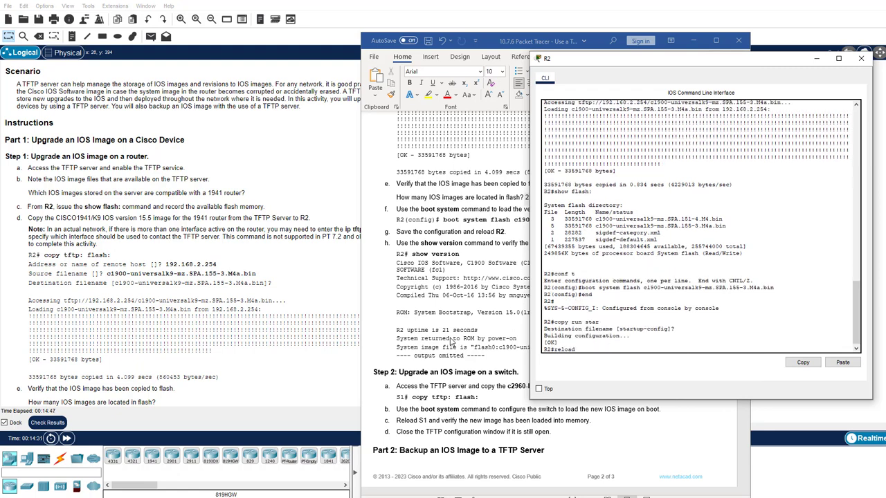
{"action": "type", "text": "oad"}
{"action": "key", "text": "Return"}
{"action": "key", "text": "Return"}
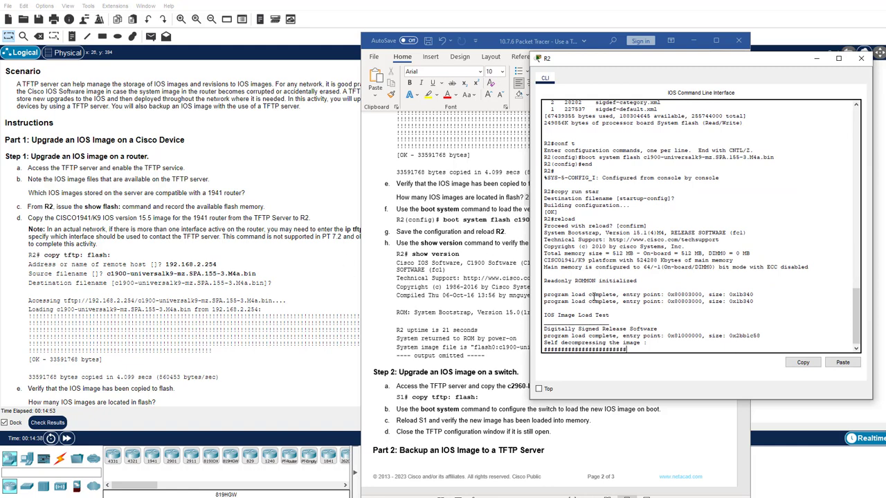
{"action": "left_click", "coordinate": [418, 222]}
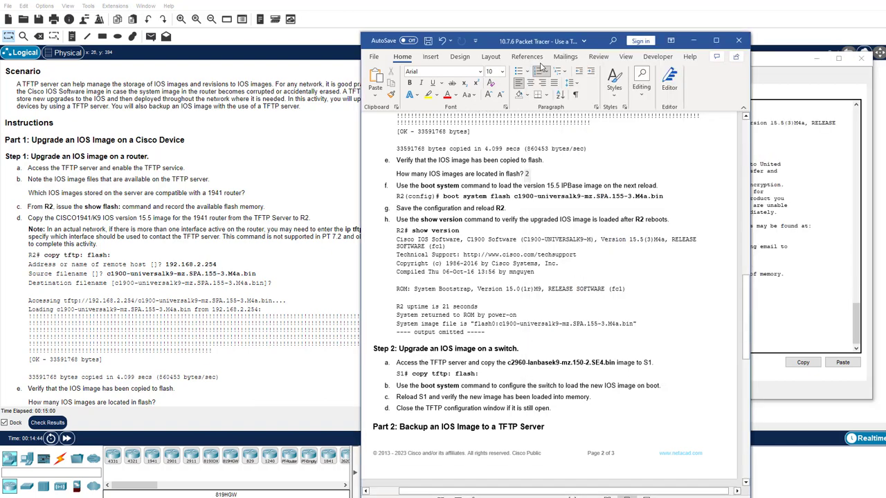
{"action": "left_click_drag", "start_coordinate": [526, 41], "coordinate": [239, 25]}
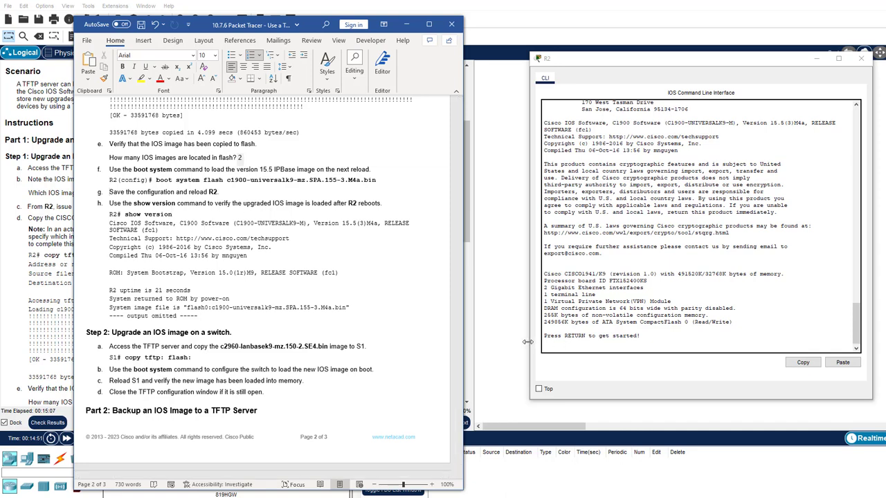
{"action": "key", "text": "Return"}
{"action": "left_click", "coordinate": [566, 340]}
{"action": "key", "text": "Return"}
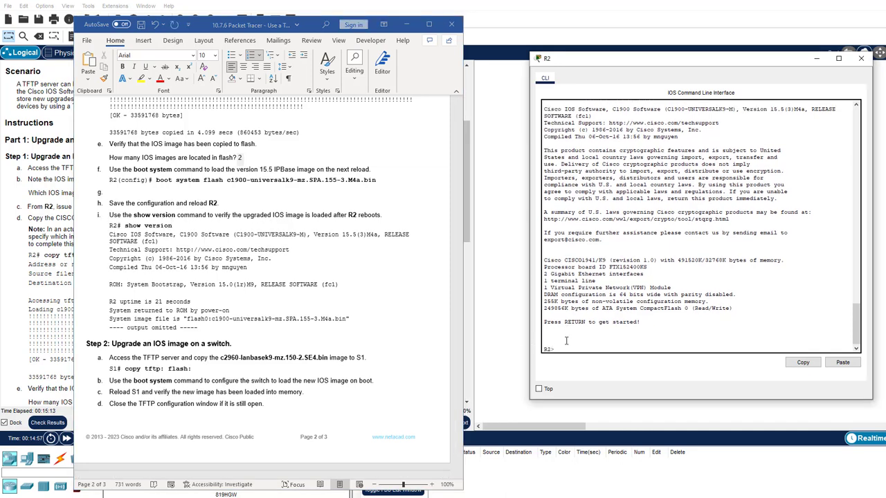
Check R2's loaded IOS version with sho ver, then with sho ver | include IOS, highlighting the version number.
{"action": "type", "text": "show ver"}
{"action": "key", "text": "Return"}
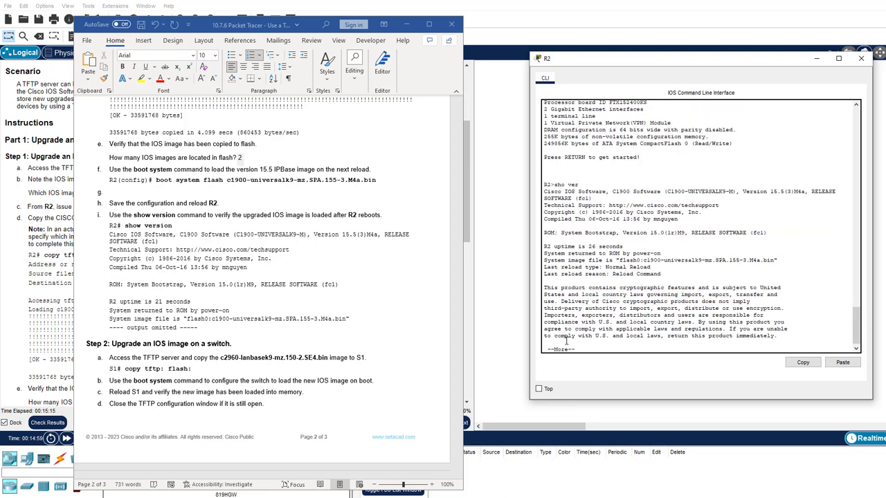
{"action": "type", "text": "sho ver"}
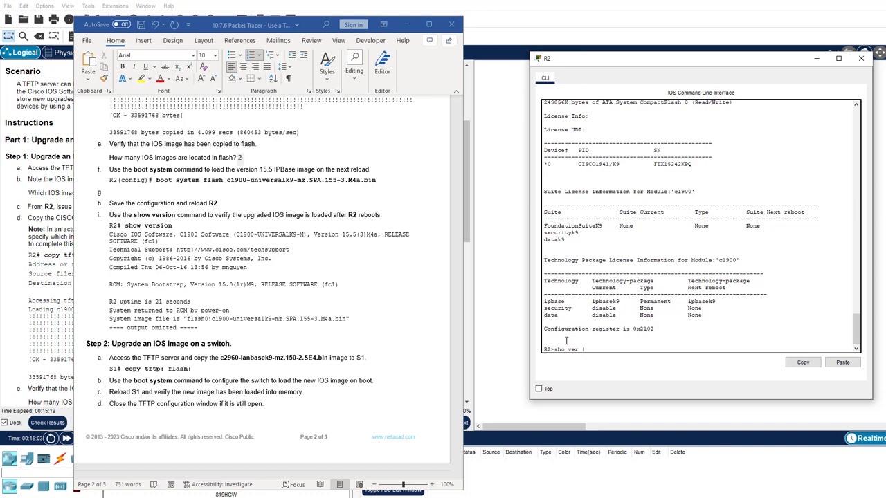
{"action": "type", "text": " | include IOS"}
{"action": "key", "text": "Return"}
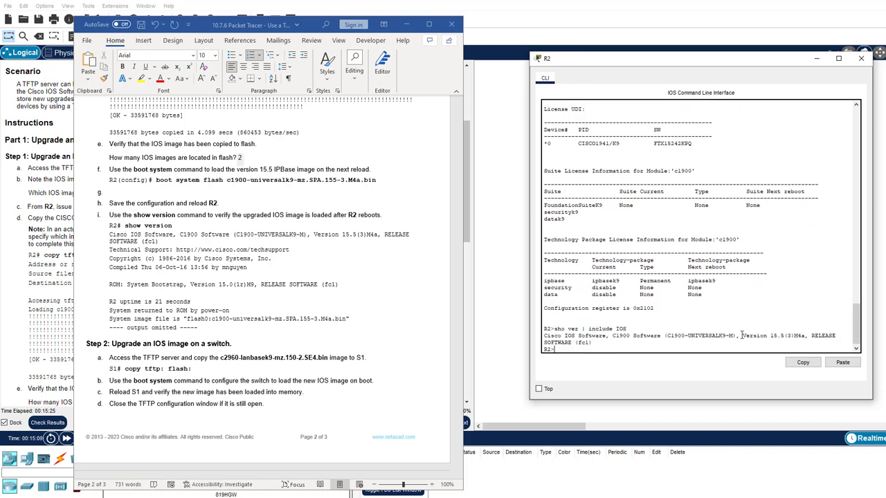
{"action": "left_click_drag", "start_coordinate": [743, 335], "coordinate": [805, 335]}
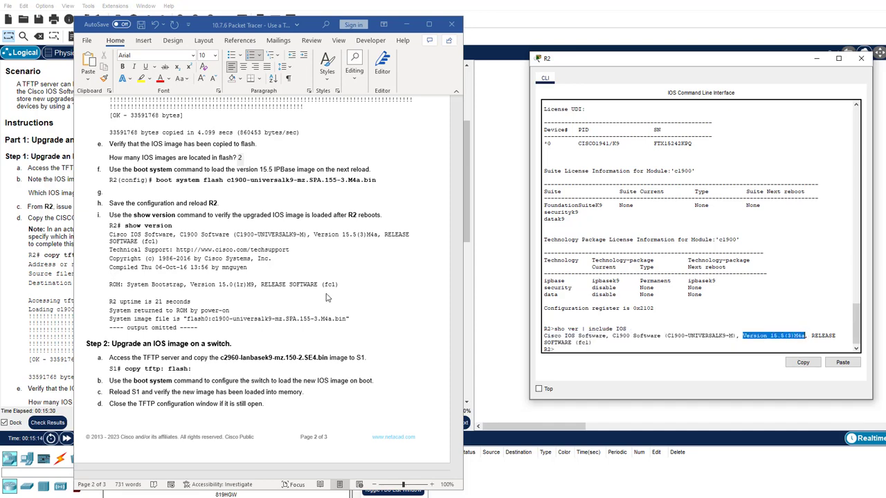
Close R2's window, open S1's command line and ping the TFTP server at 192.168.2.254.
{"action": "scroll", "coordinate": [314, 290], "scroll_direction": "down", "scroll_amount": 5}
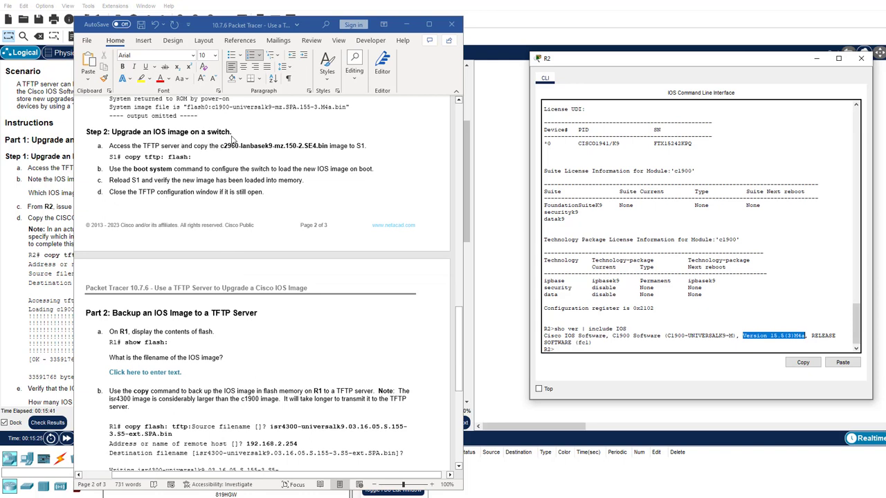
{"action": "left_click", "coordinate": [861, 59]}
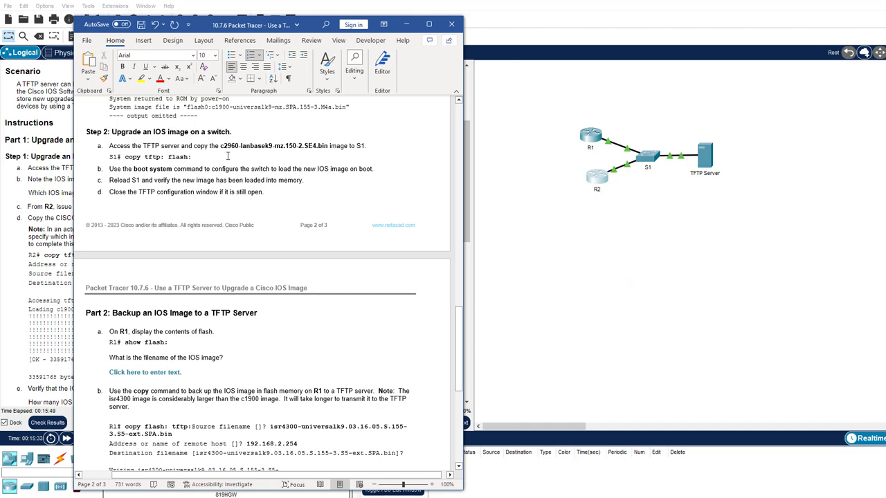
{"action": "left_click_drag", "start_coordinate": [220, 145], "coordinate": [326, 146]}
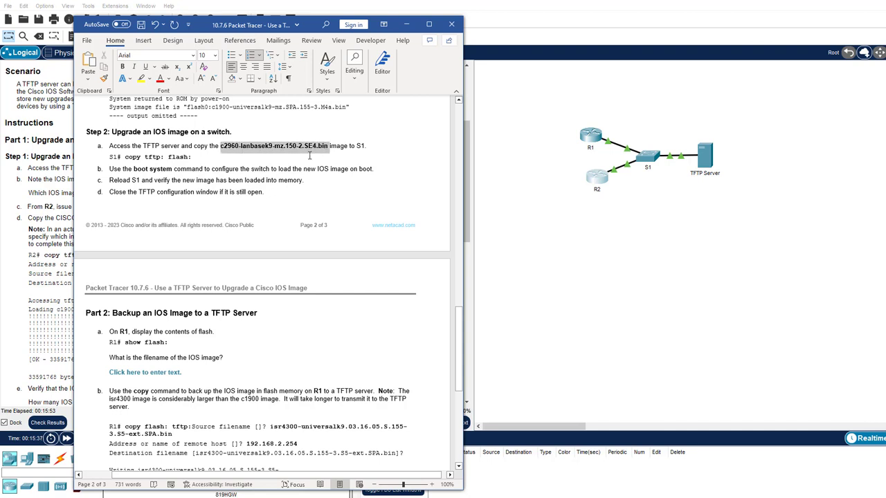
{"action": "left_click", "coordinate": [193, 157]}
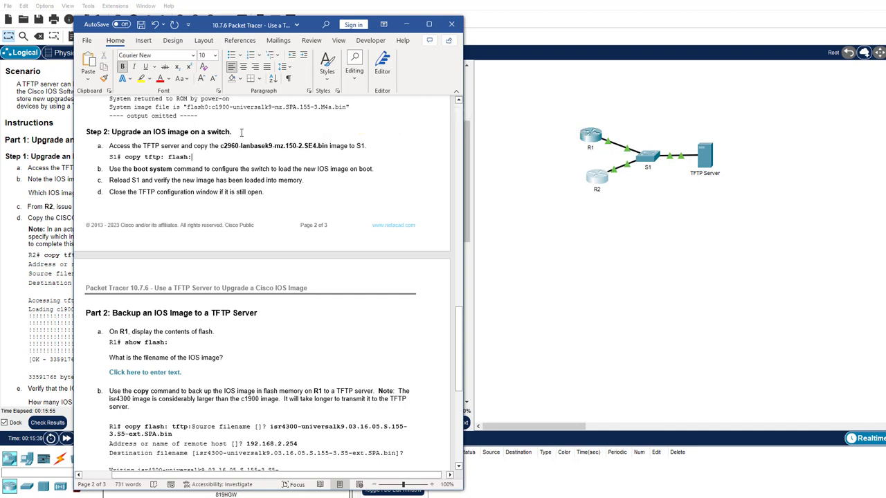
{"action": "left_click", "coordinate": [649, 157]}
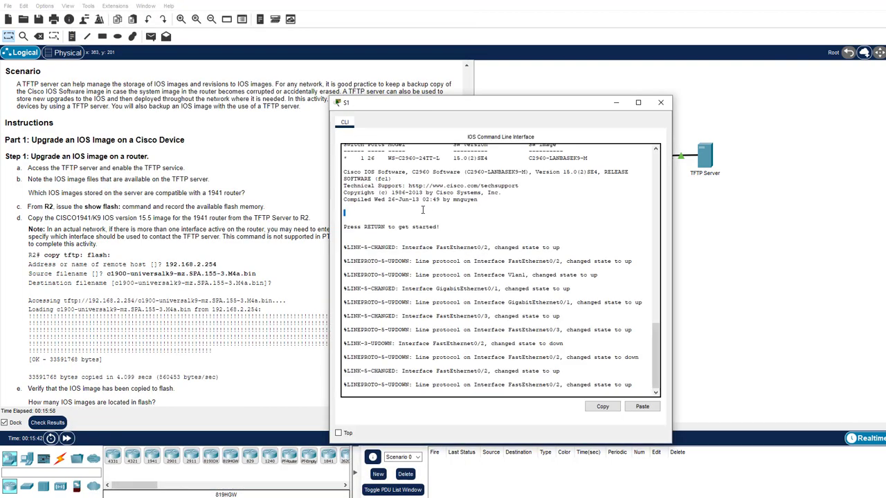
{"action": "key", "text": "Return"}
{"action": "type", "text": "ping"}
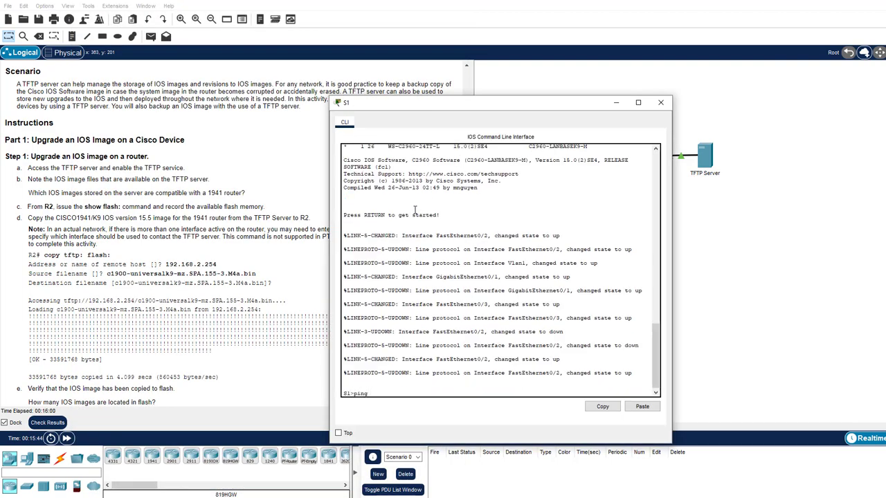
{"action": "type", "text": " 192.168.2.254"}
{"action": "key", "text": "Return"}
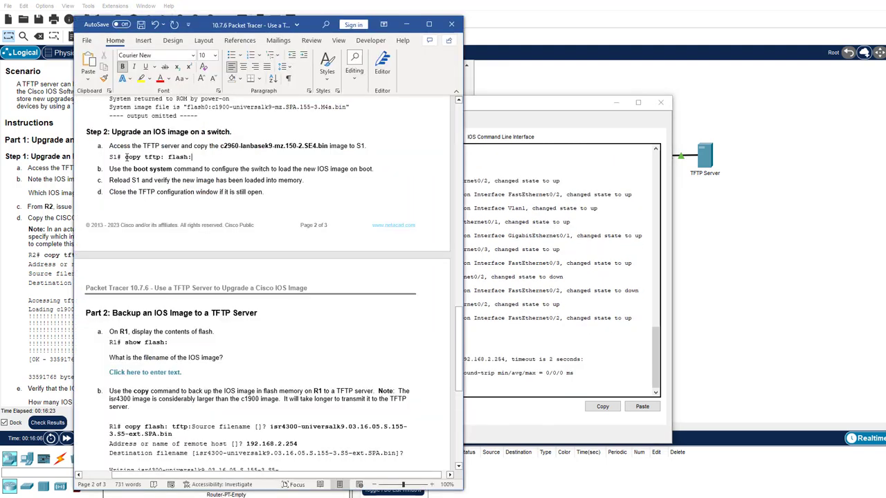
Enter privileged mode on S1 and run the copy tftp: flash: command copied from the Word worksheet.
{"action": "left_click_drag", "start_coordinate": [125, 157], "coordinate": [194, 157]}
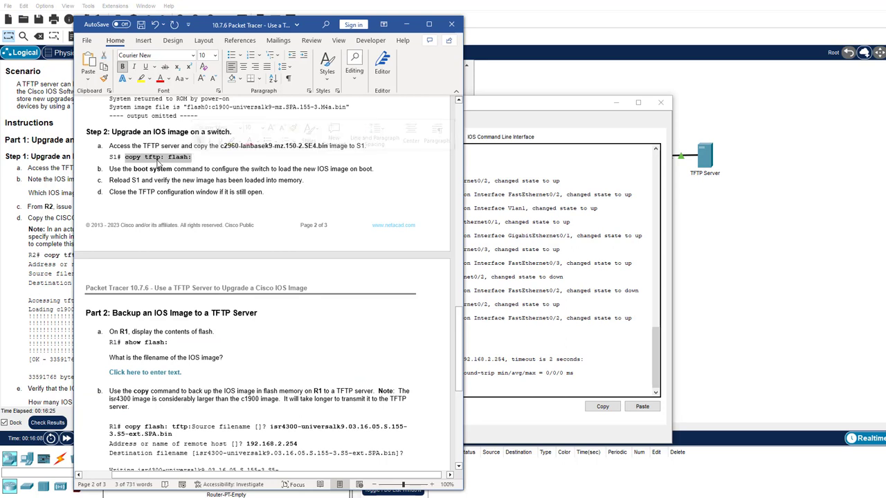
{"action": "right_click", "coordinate": [159, 160]}
{"action": "left_click", "coordinate": [184, 212]}
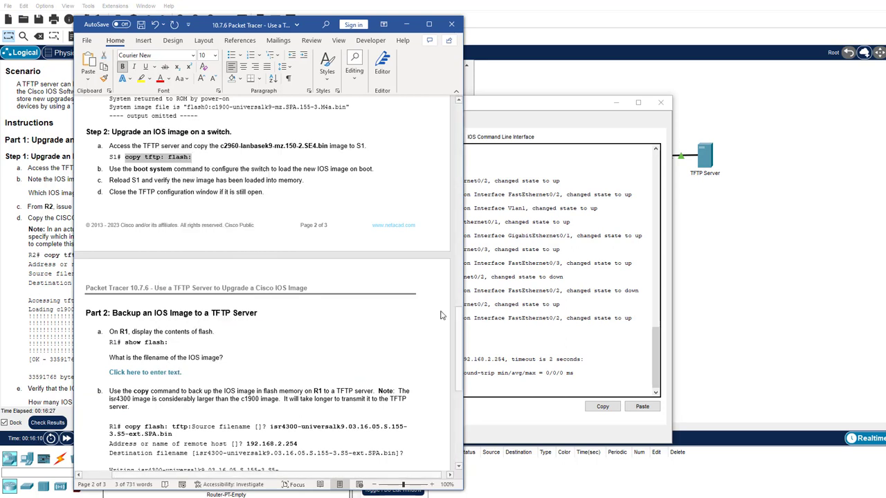
{"action": "left_click", "coordinate": [498, 388]}
{"action": "right_click", "coordinate": [441, 395]}
{"action": "left_click", "coordinate": [463, 409]}
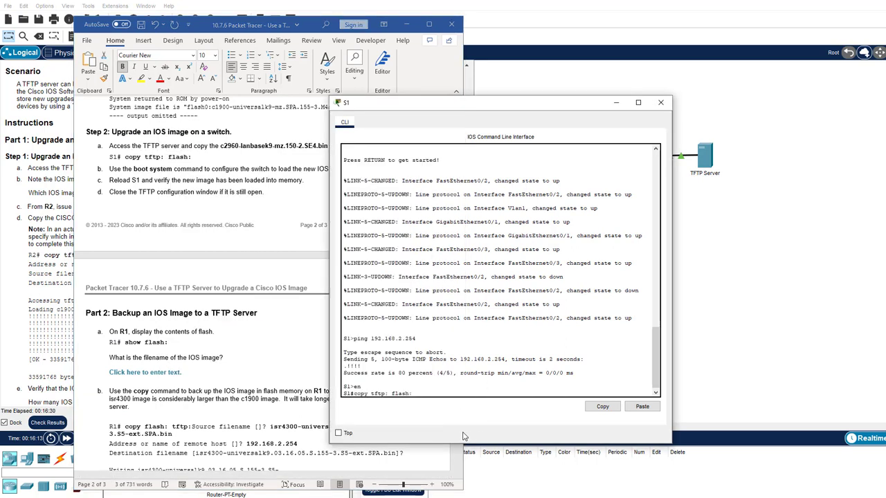
{"action": "key", "text": "Return"}
Copy 192.168.2.254 from S1's ping command and submit it as the remote host address.
{"action": "left_click_drag", "start_coordinate": [370, 333], "coordinate": [416, 332]}
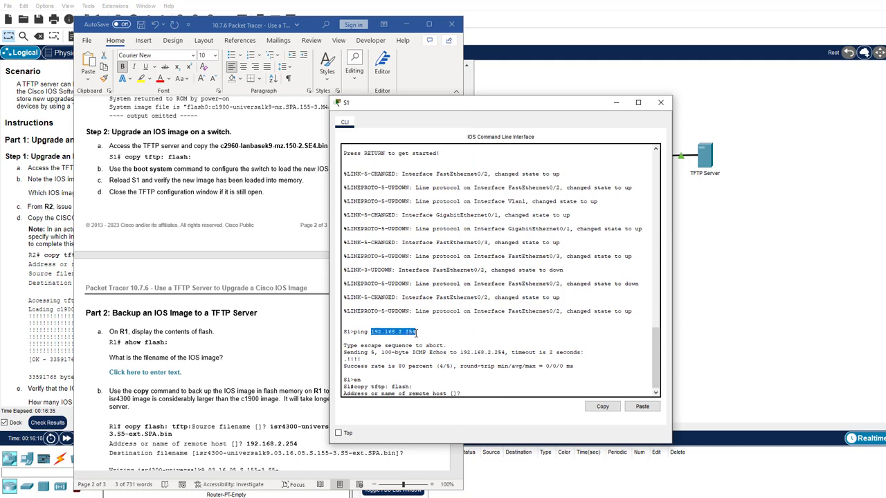
{"action": "right_click", "coordinate": [402, 330]}
{"action": "left_click", "coordinate": [415, 339]}
{"action": "left_click", "coordinate": [474, 393]}
{"action": "right_click", "coordinate": [478, 395]}
{"action": "left_click", "coordinate": [496, 410]}
{"action": "key", "text": "Return"}
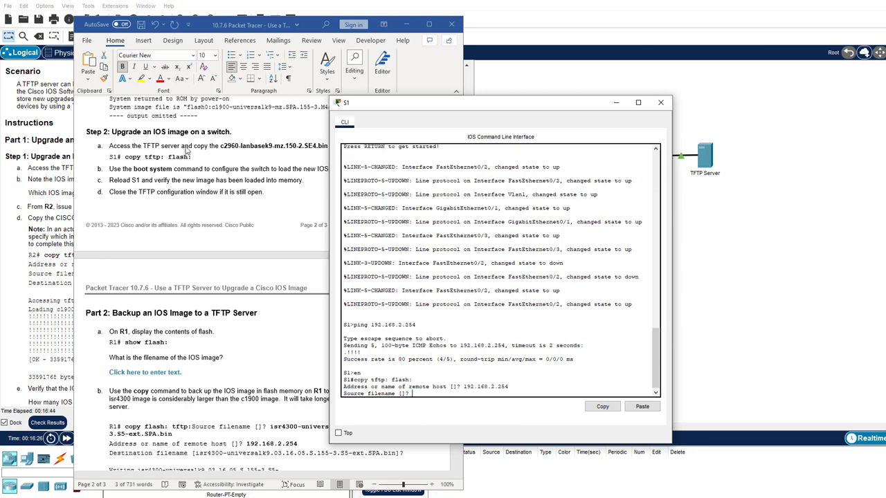
Submit the worksheet's c2960-lanbasek9-mz.150-2.SE4.bin as the source filename on S1 and accept the default destination filename.
{"action": "left_click", "coordinate": [226, 164]}
{"action": "left_click_drag", "start_coordinate": [220, 146], "coordinate": [327, 146]}
{"action": "right_click", "coordinate": [308, 146]}
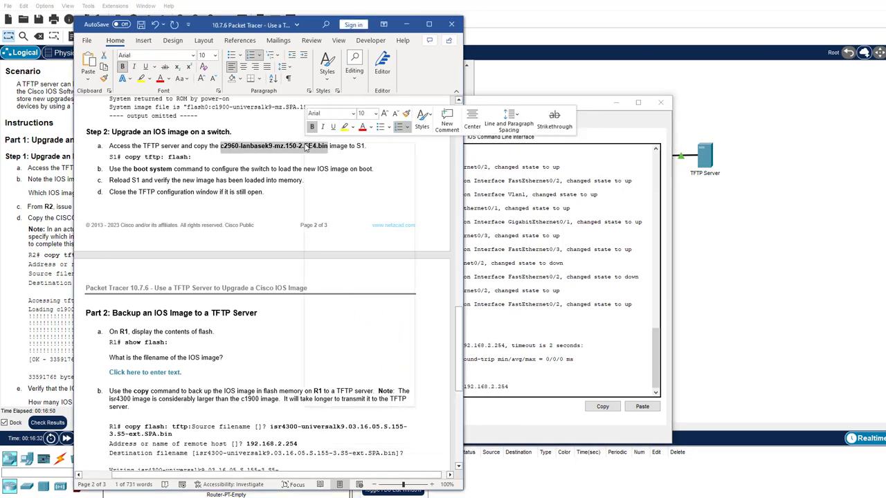
{"action": "left_click", "coordinate": [329, 198]}
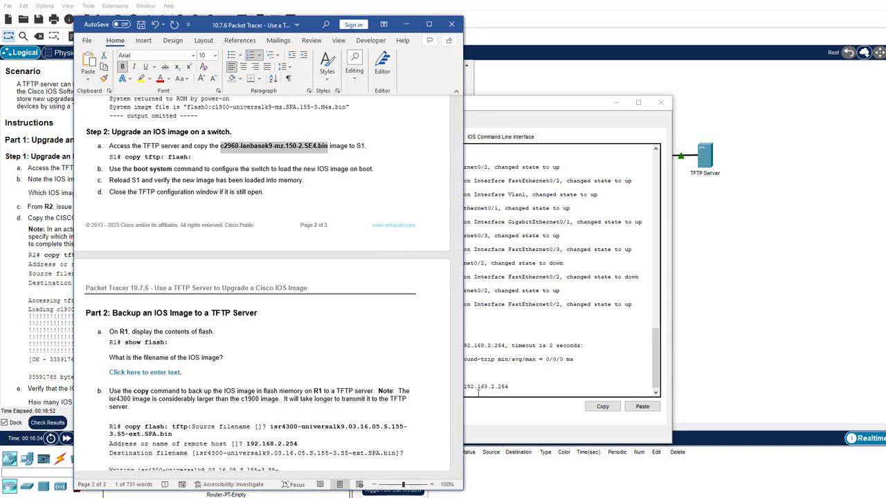
{"action": "left_click", "coordinate": [465, 393]}
{"action": "right_click", "coordinate": [465, 393]}
{"action": "left_click", "coordinate": [484, 412]}
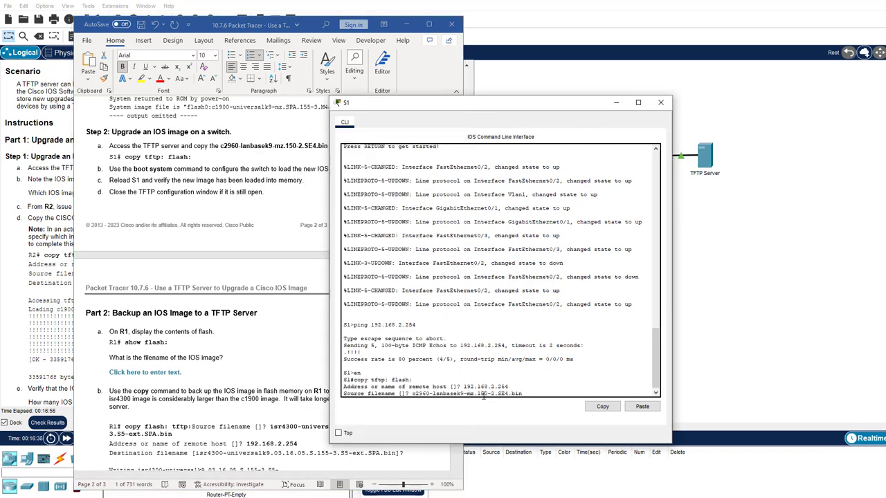
{"action": "key", "text": "Return"}
{"action": "key", "text": "Return"}
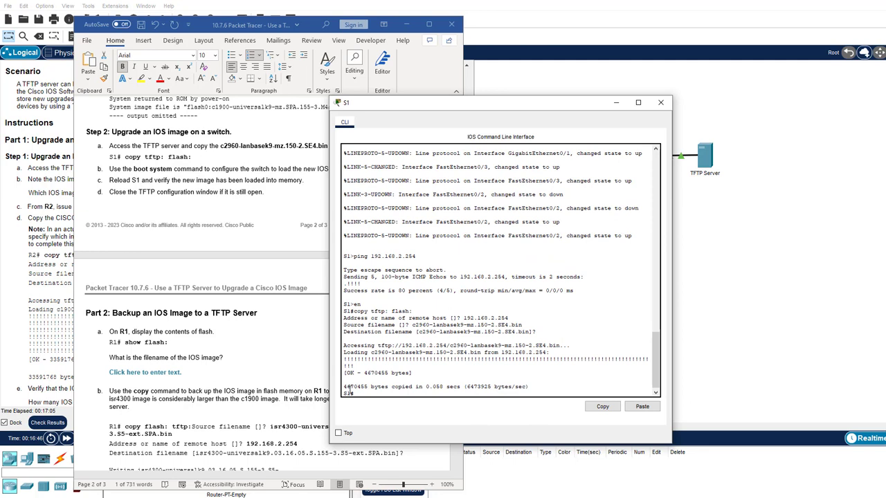
Enter global configuration mode on S1 and run boot system flash:c2960-lanbasek9-mz.150-2.SE4.bin.
{"action": "left_click", "coordinate": [264, 202]}
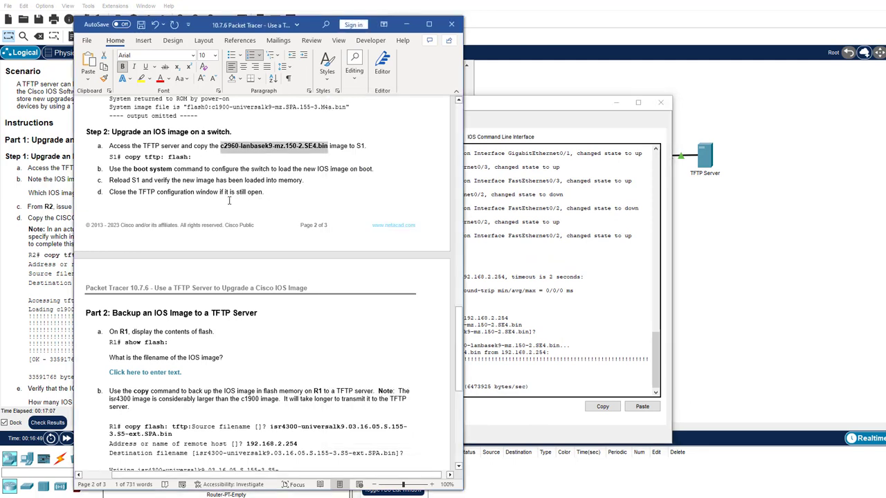
{"action": "left_click_drag", "start_coordinate": [109, 169], "coordinate": [173, 169]}
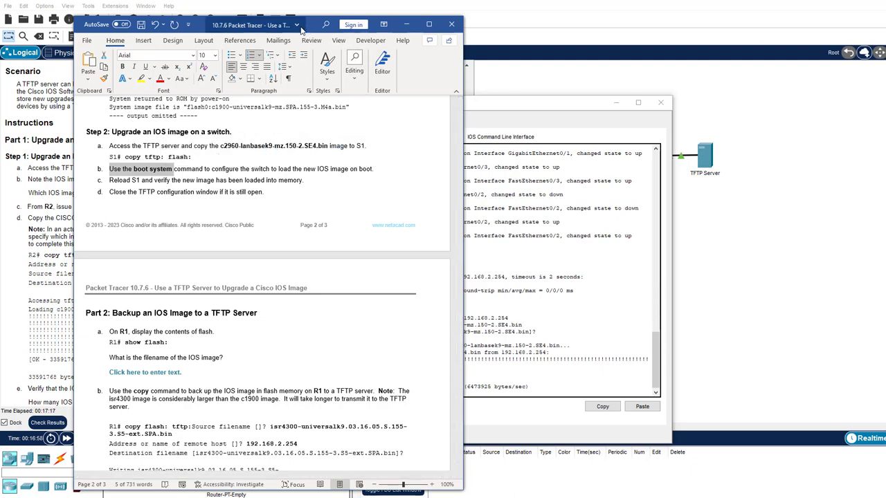
{"action": "left_click", "coordinate": [535, 296]}
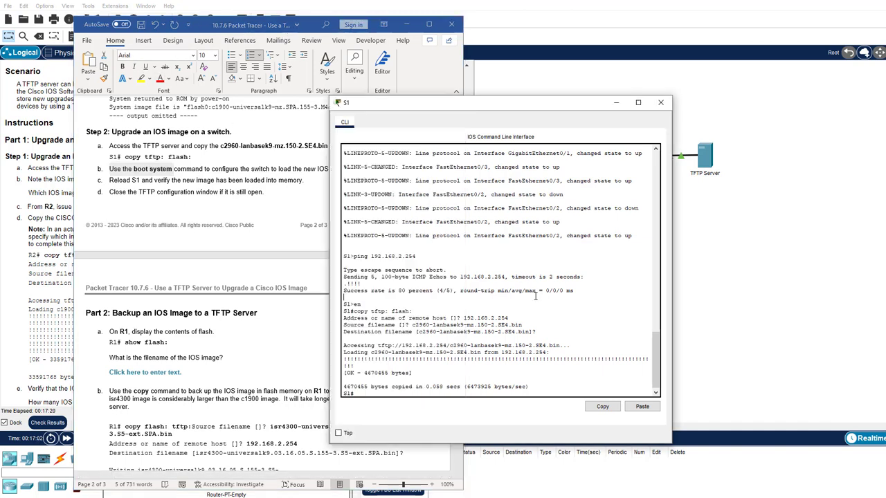
{"action": "type", "text": "conf t"}
{"action": "key", "text": "Return"}
{"action": "type", "text": "boot sy"}
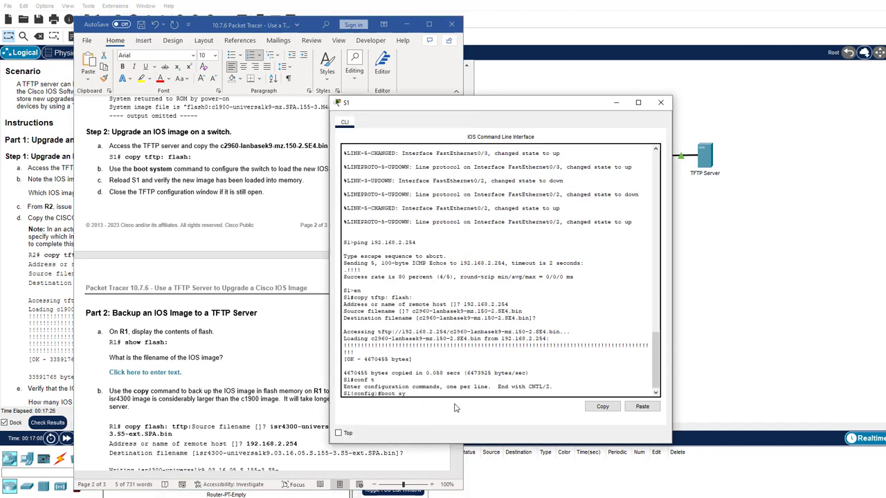
{"action": "type", "text": "stem f"}
{"action": "type", "text": "lash:"}
{"action": "key", "text": "ctrl+v"}
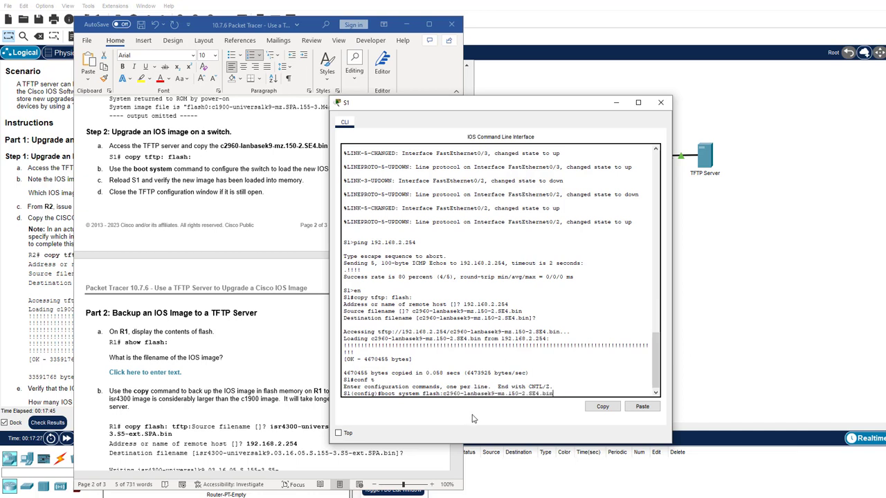
{"action": "key", "text": "Return"}
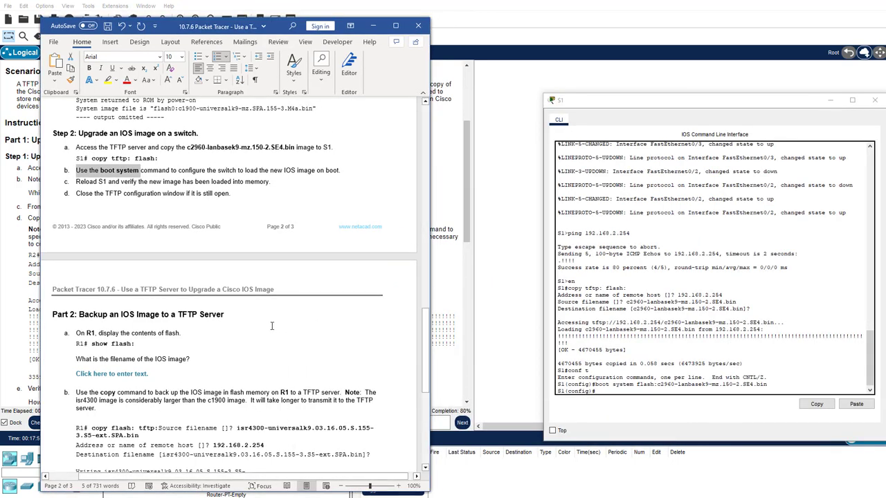
Exit configuration mode on S1 and save the running configuration with copy run star, accepting startup-config as the destination.
{"action": "left_click_drag", "start_coordinate": [76, 182], "coordinate": [235, 194]}
{"action": "left_click", "coordinate": [600, 416]}
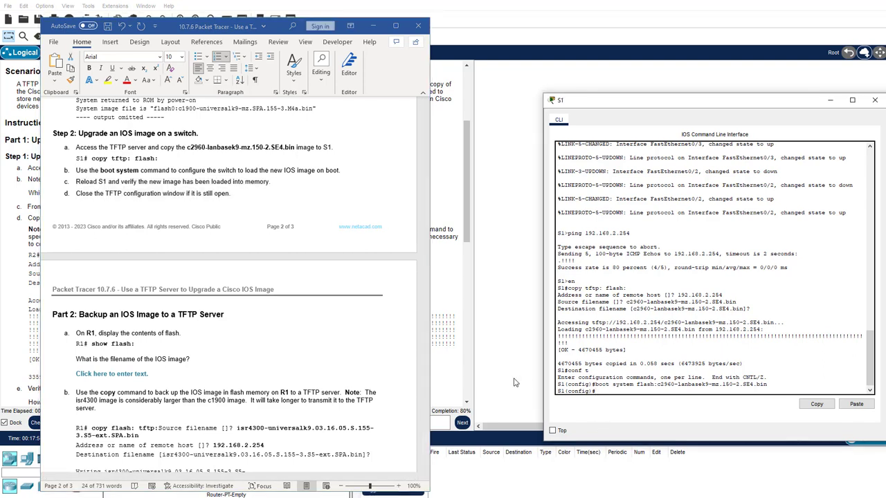
{"action": "type", "text": "end"}
{"action": "key", "text": "Return"}
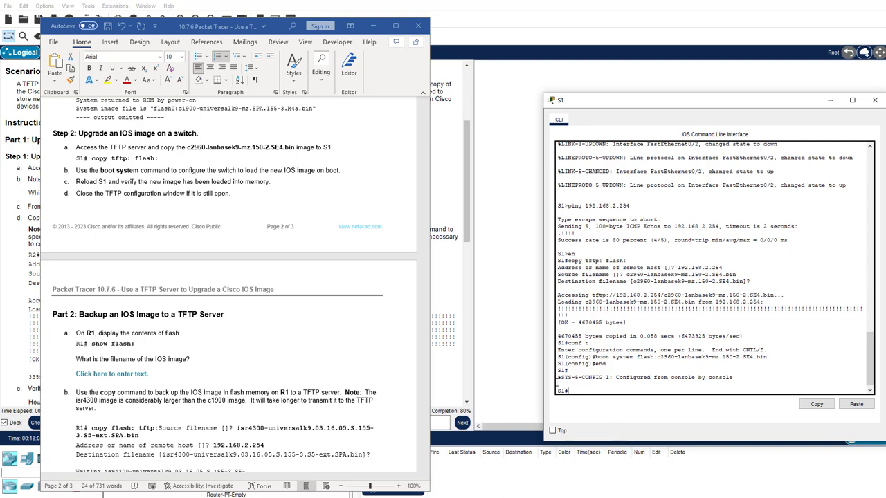
{"action": "type", "text": "copy run star"}
{"action": "key", "text": "Return"}
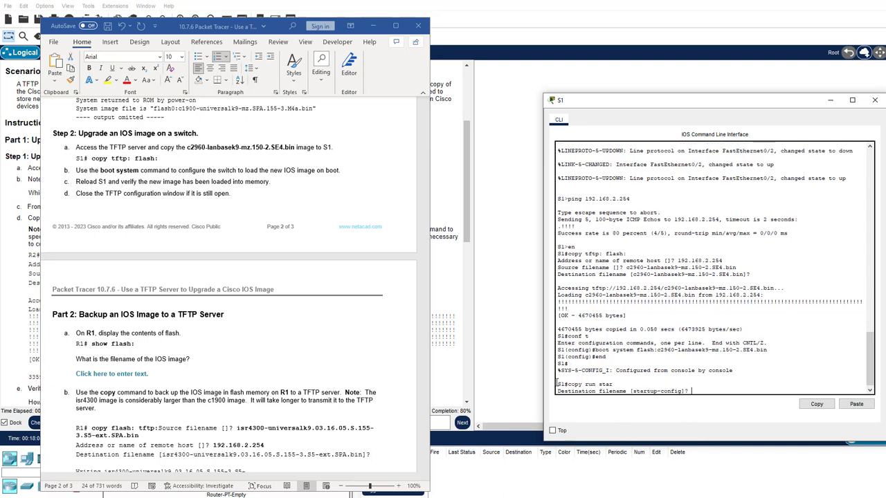
{"action": "key", "text": "Return"}
Reload switch S1 and confirm the reload.
{"action": "type", "text": "reload"}
{"action": "key", "text": "Return"}
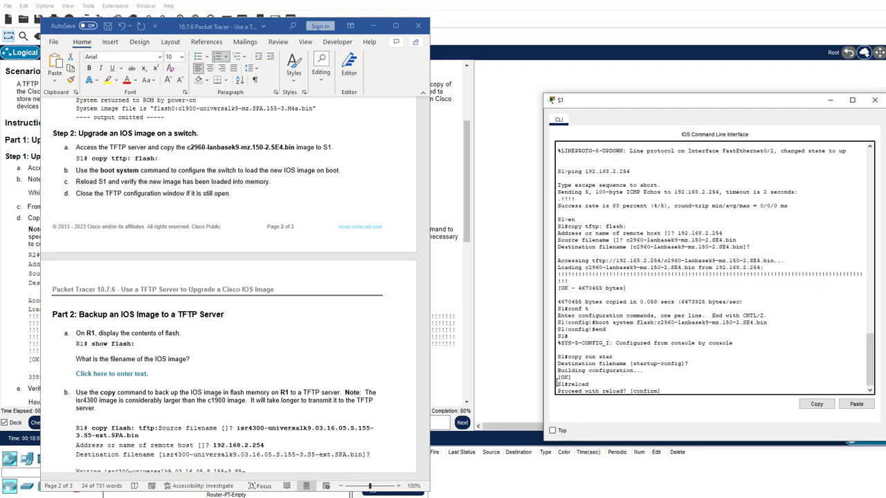
{"action": "key", "text": "Return"}
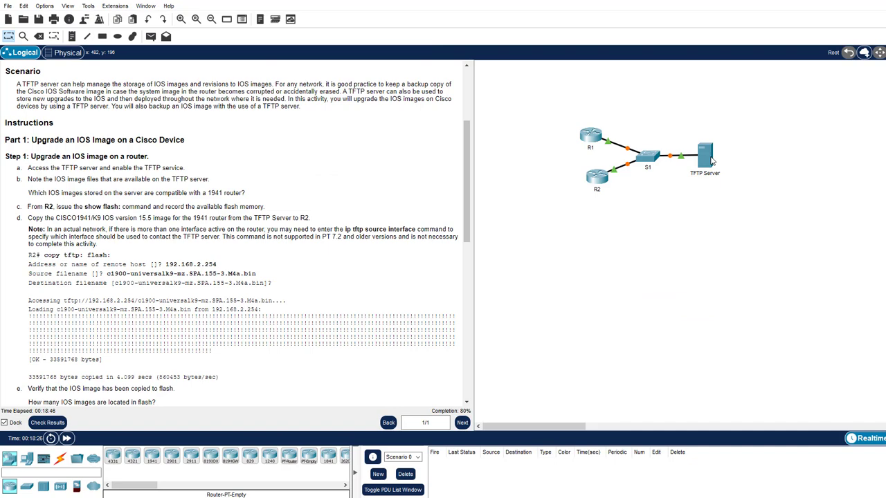
Open the TFTP Server's configuration window, close it and return to S1's command line.
{"action": "left_click", "coordinate": [710, 160]}
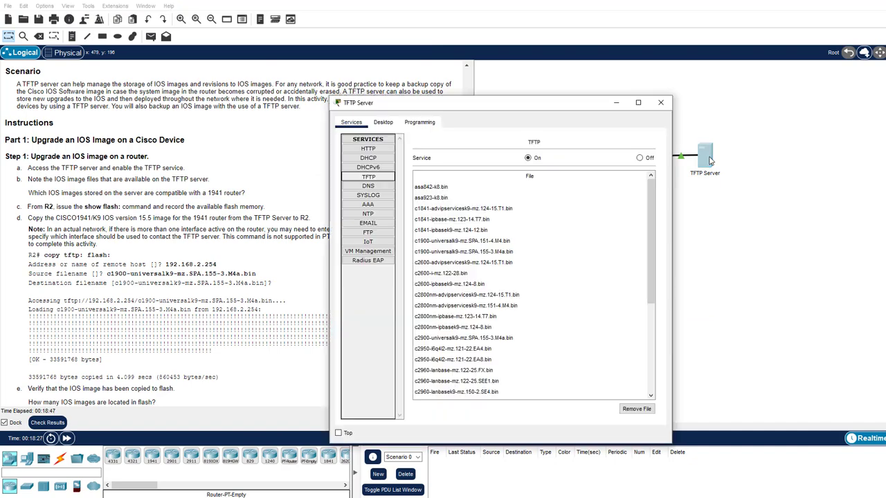
{"action": "left_click", "coordinate": [660, 103]}
{"action": "left_click", "coordinate": [546, 162]}
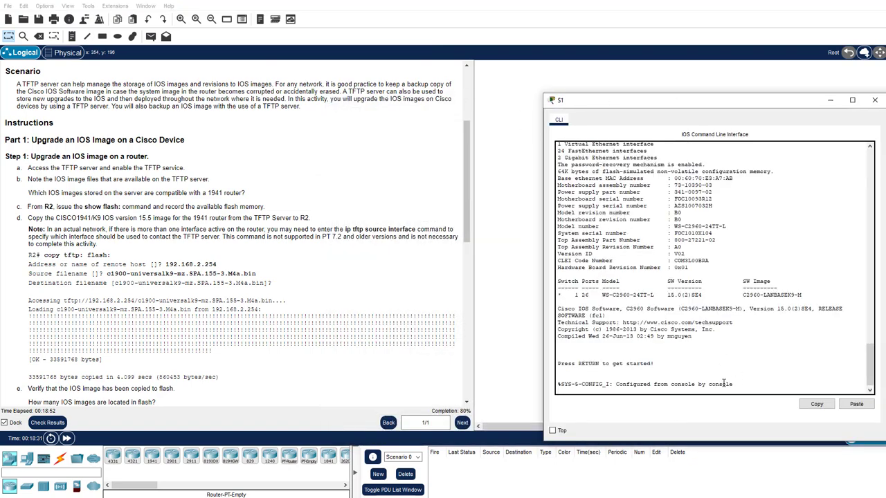
Verify S1's loaded IOS image with sho ver | include IOS, highlighting the version number.
{"action": "key", "text": "Return"}
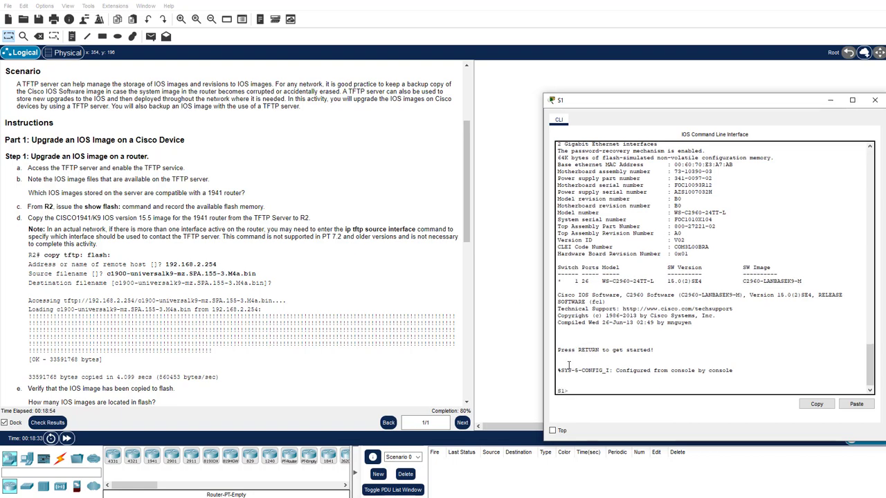
{"action": "key", "text": "alt+Tab"}
{"action": "left_click_drag", "start_coordinate": [109, 181], "coordinate": [270, 181]}
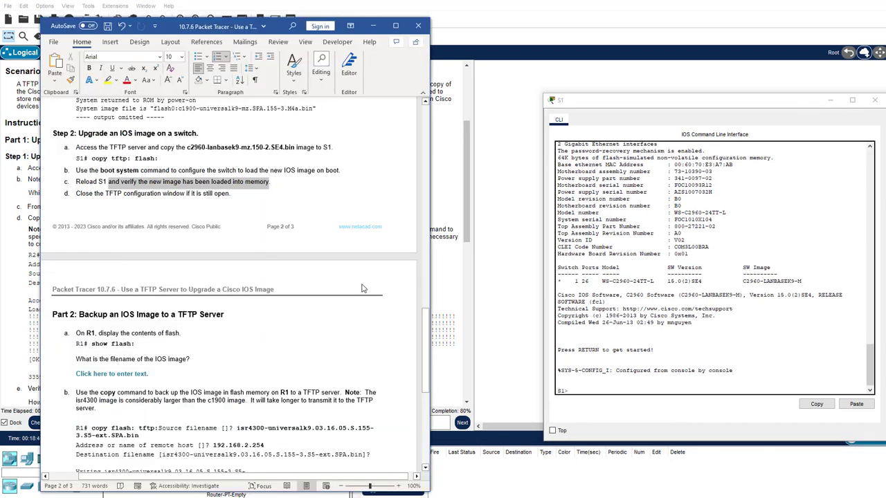
{"action": "left_click", "coordinate": [623, 389]}
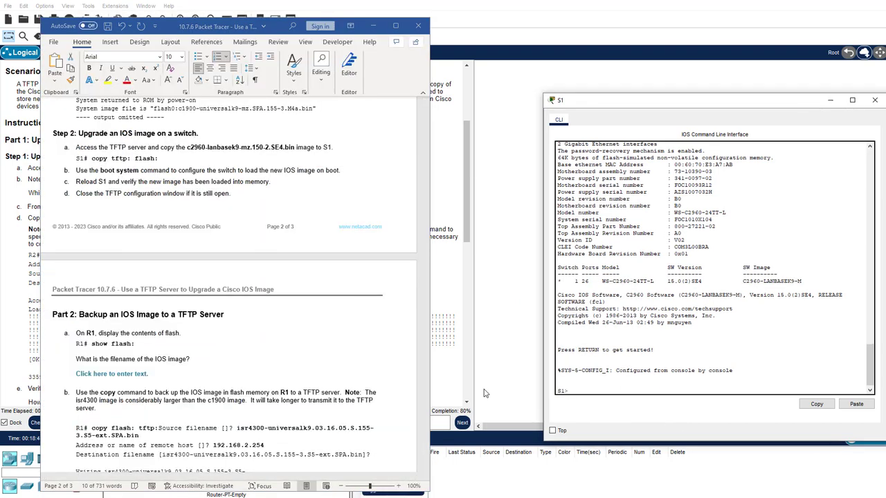
{"action": "type", "text": "sho ver | include IOS"}
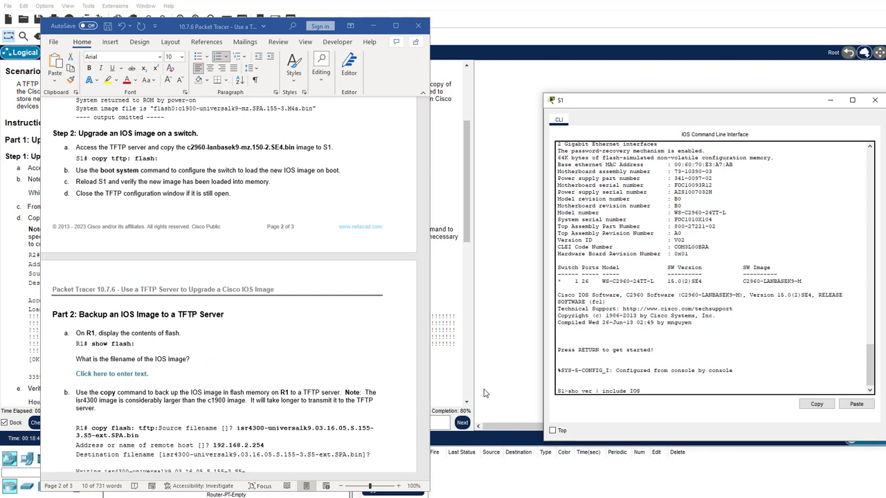
{"action": "key", "text": "Return"}
{"action": "left_click_drag", "start_coordinate": [774, 377], "coordinate": [798, 377]}
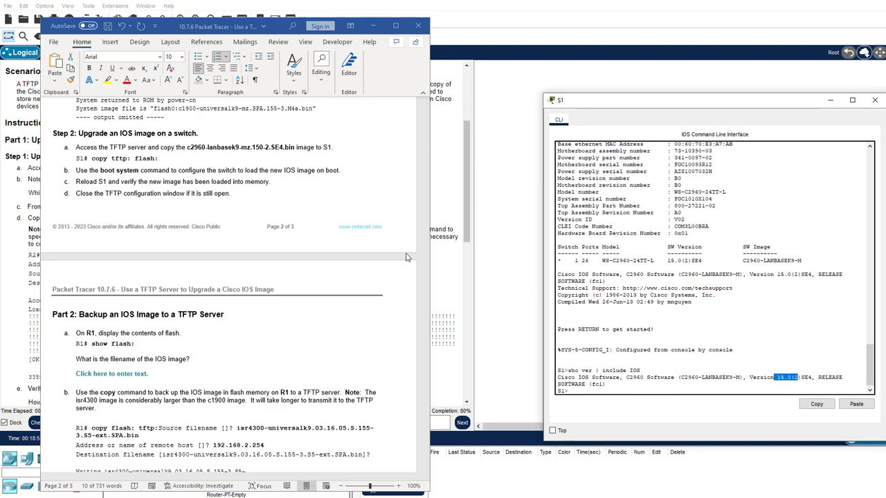
{"action": "left_click", "coordinate": [597, 391]}
Go to Part 2 of the Word worksheet, close S1's window and open R1's command line.
{"action": "scroll", "coordinate": [123, 202], "scroll_direction": "down", "scroll_amount": 3}
{"action": "scroll", "coordinate": [134, 199], "scroll_direction": "down", "scroll_amount": 4}
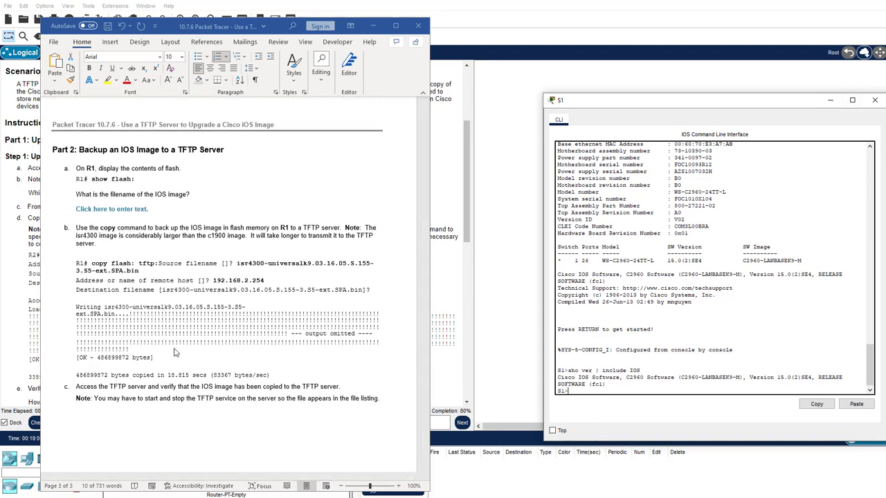
{"action": "left_click", "coordinate": [875, 102]}
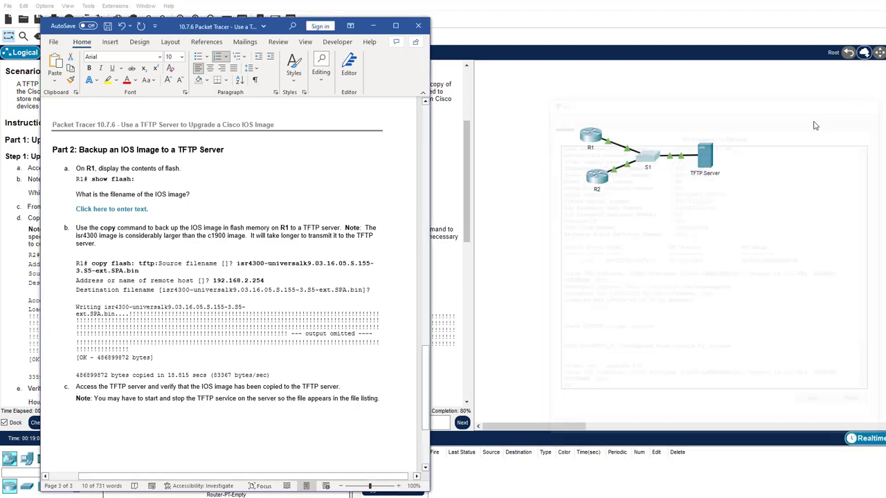
{"action": "left_click", "coordinate": [582, 138]}
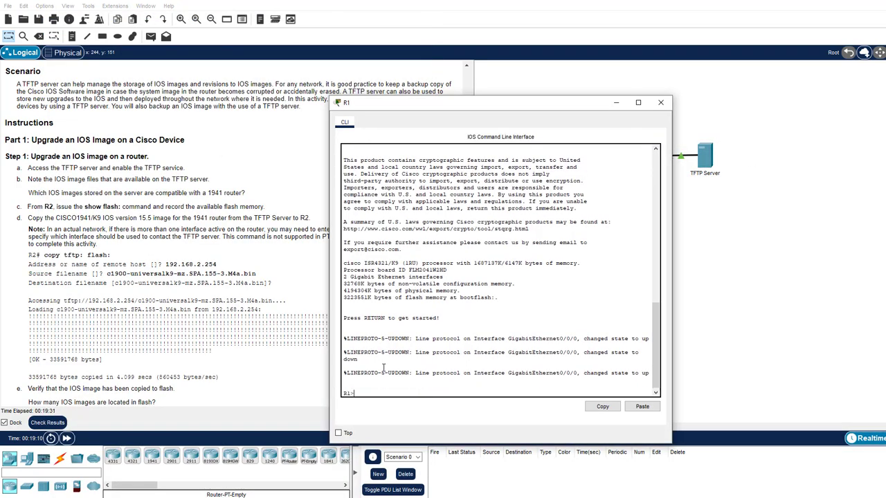
{"action": "left_click", "coordinate": [242, 497]}
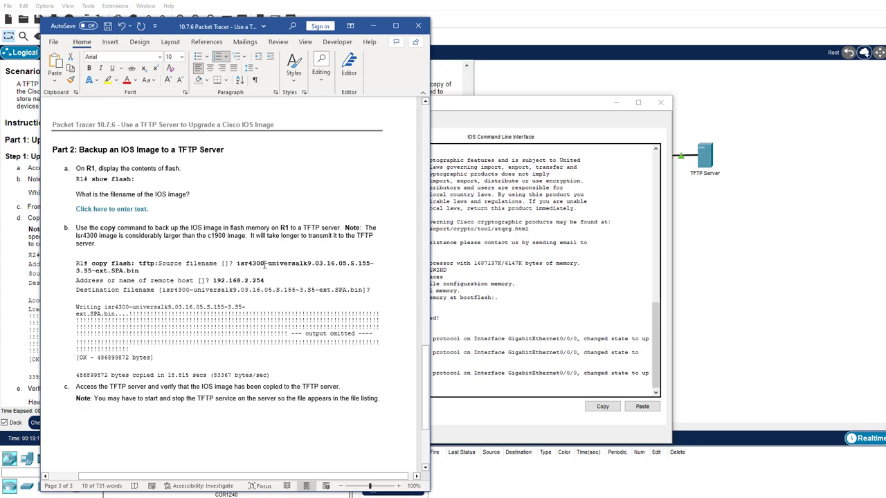
{"action": "left_click", "coordinate": [464, 391]}
{"action": "key", "text": "Return"}
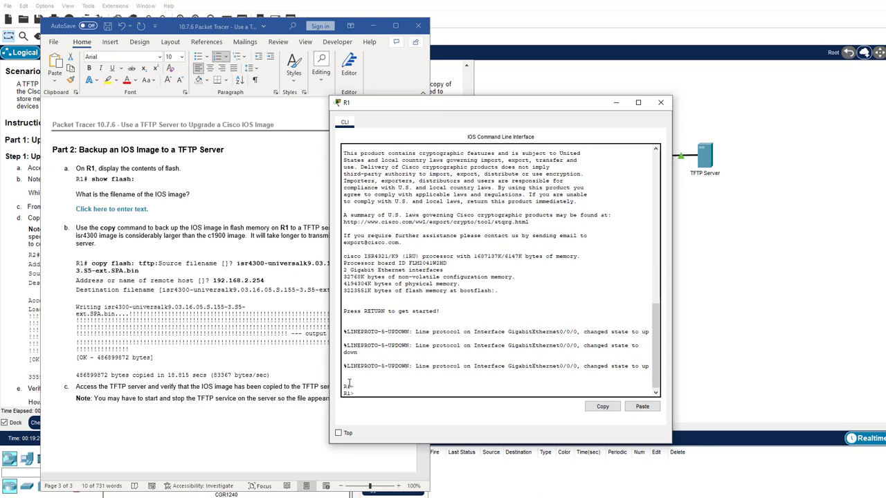
Enter privileged mode on R1 and list the flash contents with show flash and dir flash:.
{"action": "type", "text": "en"}
{"action": "key", "text": "Return"}
{"action": "type", "text": "show flash"}
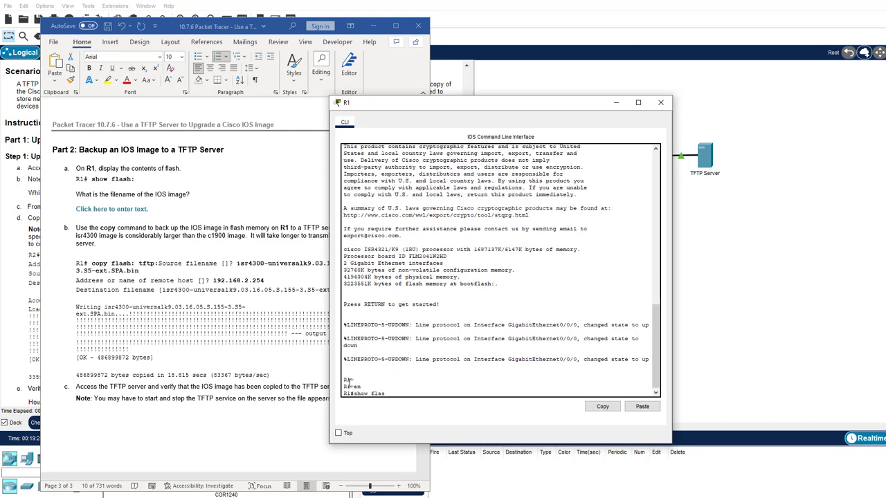
{"action": "key", "text": "Return"}
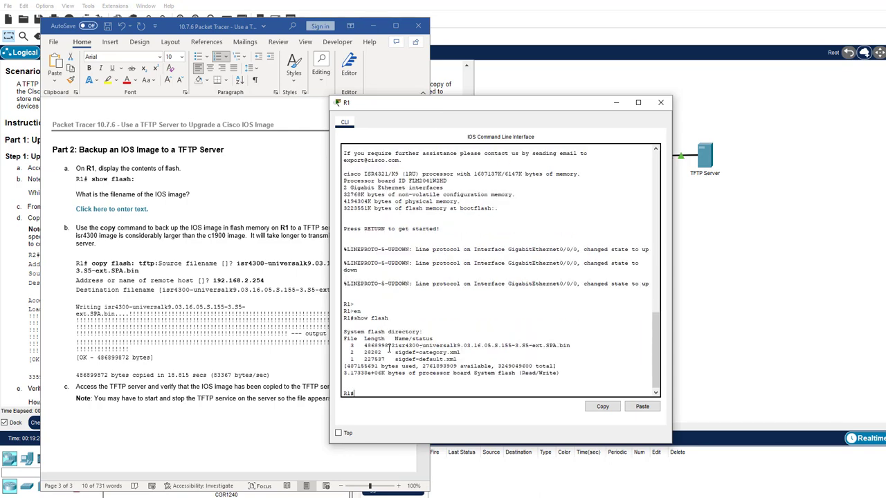
{"action": "type", "text": "dir flash:"}
{"action": "key", "text": "Return"}
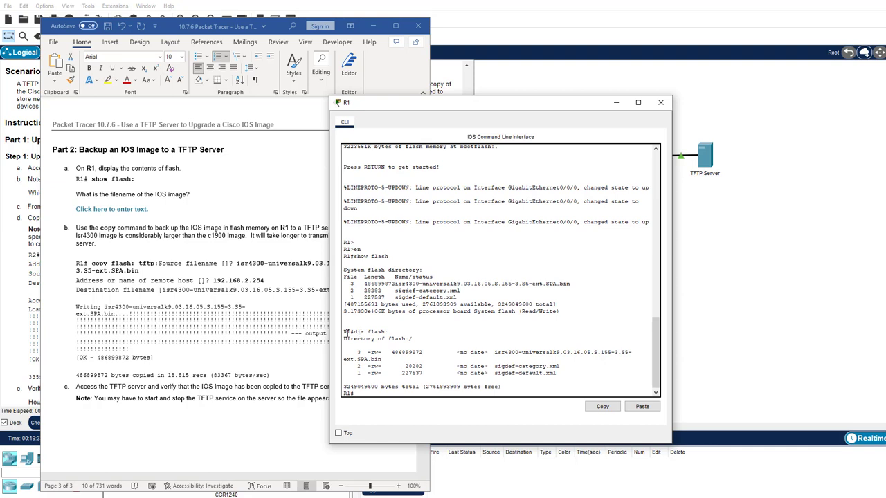
Copy isr4300-universalk9.03.16.05.S.155-3.S5-ext.SPA.bin from R1's flash listing into the worksheet's IOS image filename answer.
{"action": "left_click_drag", "start_coordinate": [495, 352], "coordinate": [510, 352]}
{"action": "left_click_drag", "start_coordinate": [453, 352], "coordinate": [379, 360]}
{"action": "right_click", "coordinate": [374, 364]}
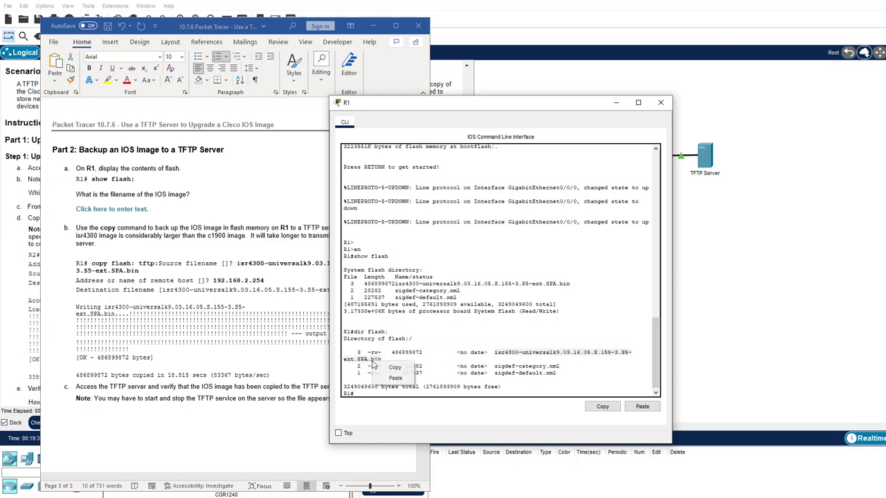
{"action": "left_click", "coordinate": [393, 368]}
{"action": "left_click", "coordinate": [106, 214]}
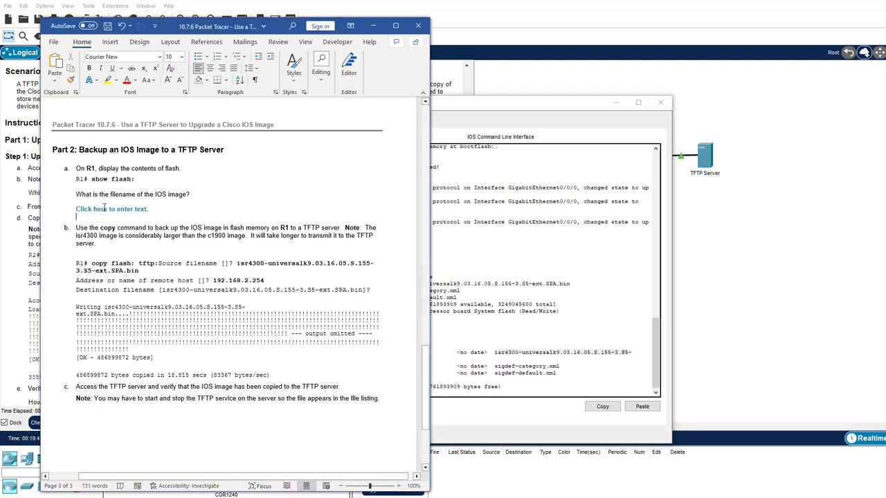
{"action": "left_click", "coordinate": [106, 212]}
{"action": "key", "text": "ctrl+v"}
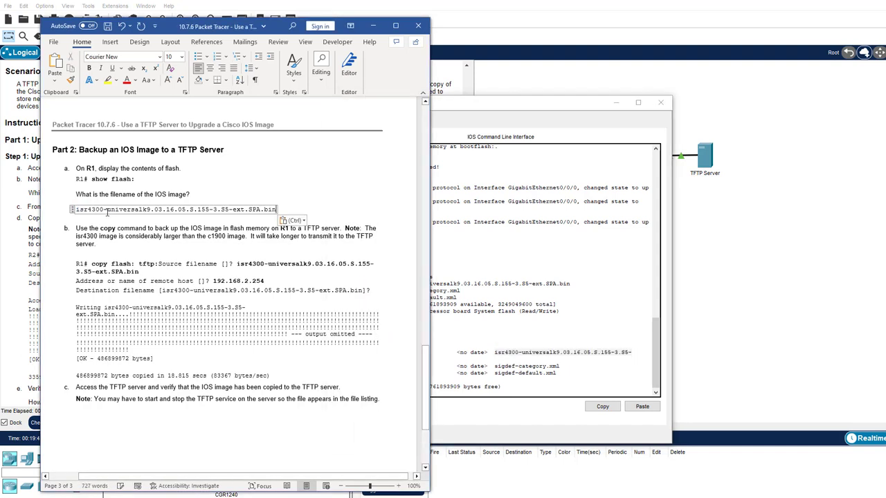
{"action": "left_click", "coordinate": [207, 245]}
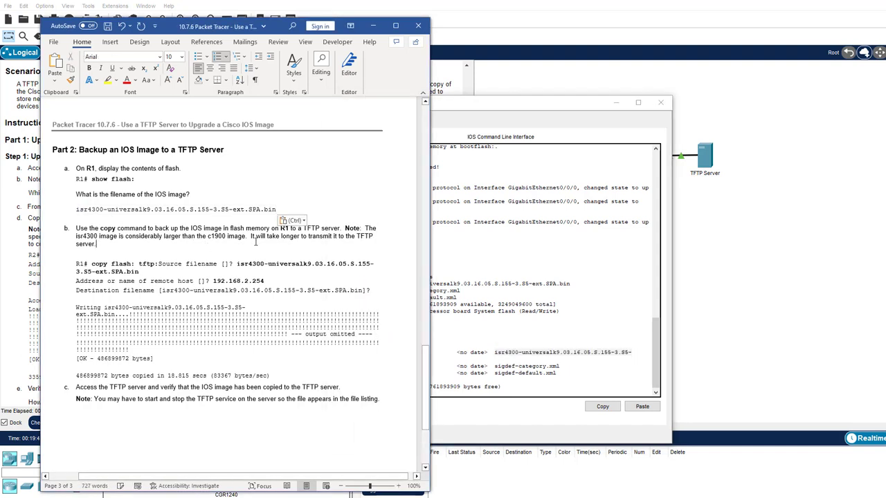
{"action": "left_click", "coordinate": [158, 211]}
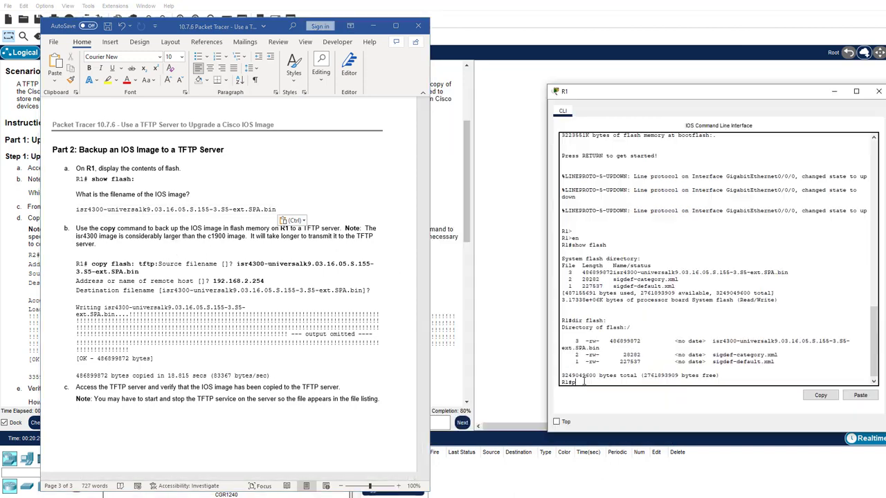
Ping 192.168.2.254 from R1 and back up isr4300-universalk9.03.16.05.S.155-3.S5-ext.SPA.bin to that server with copy flash: tftp:, accepting the default destination filename.
{"action": "type", "text": "68.2.254"}
{"action": "key", "text": "Return"}
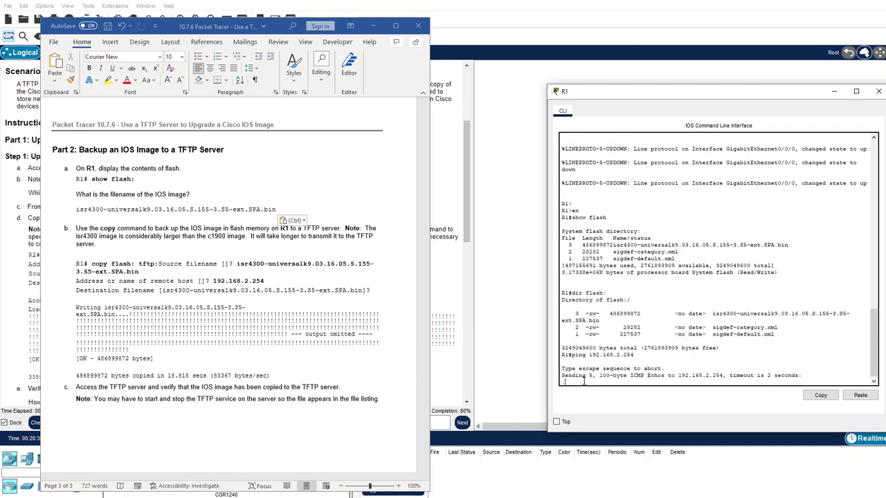
{"action": "type", "text": "copy"}
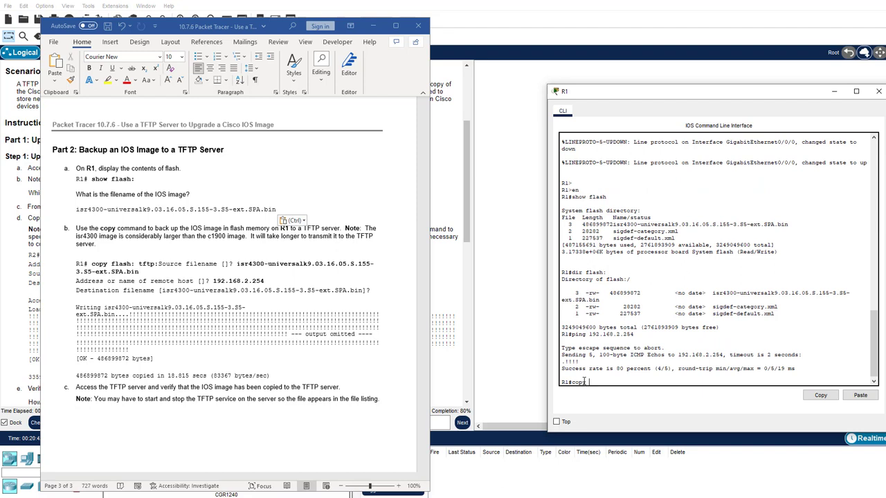
{"action": "type", "text": " flash: tftp:"}
{"action": "key", "text": "Return"}
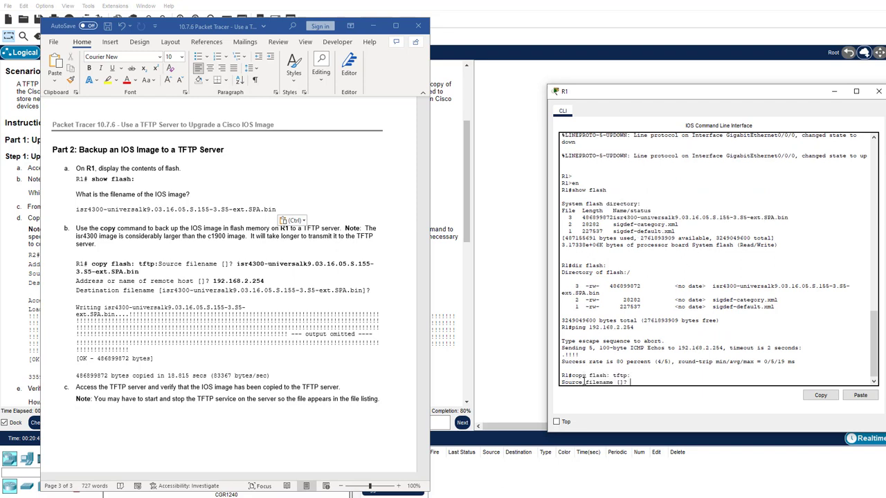
{"action": "right_click", "coordinate": [641, 381]}
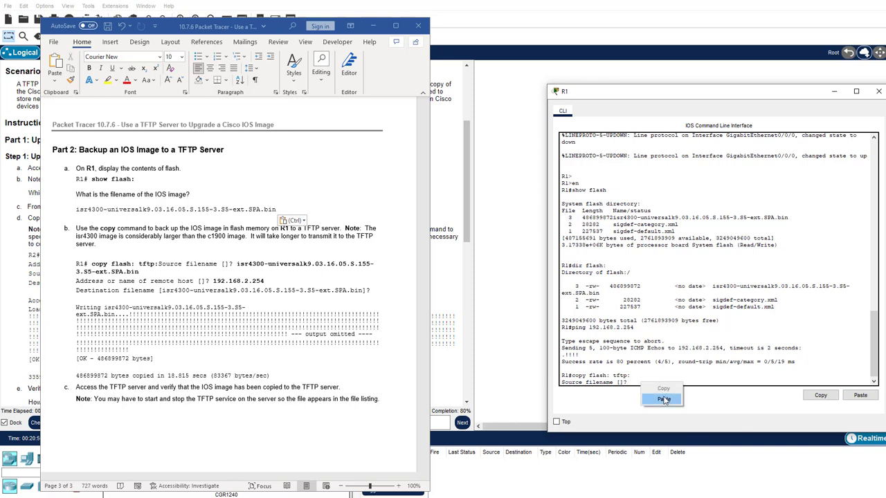
{"action": "left_click", "coordinate": [664, 401]}
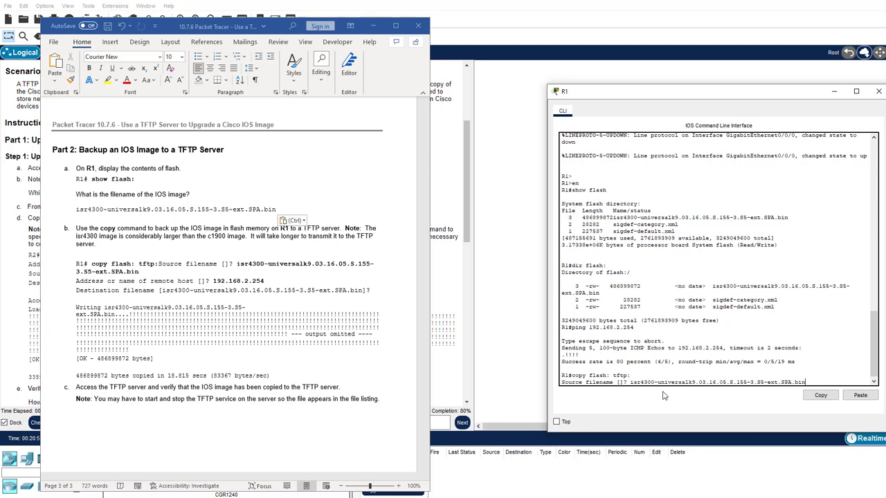
{"action": "key", "text": "Return"}
{"action": "type", "text": "192.168.2.254"}
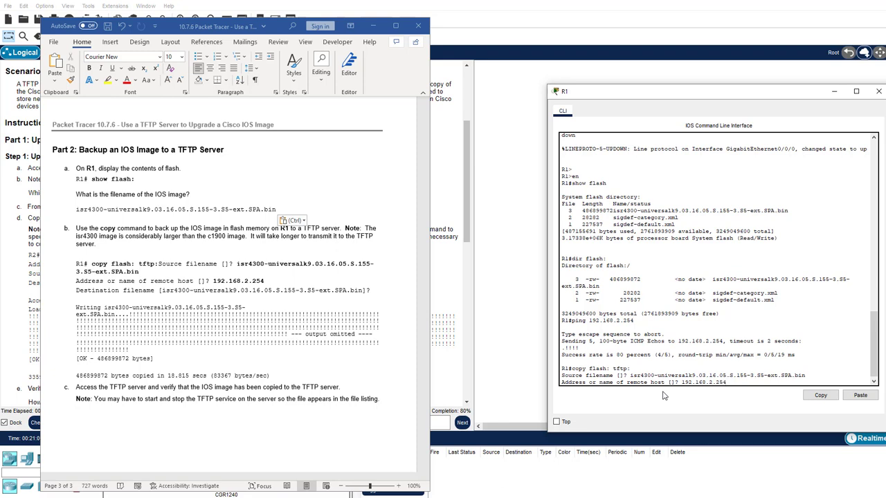
{"action": "key", "text": "Return"}
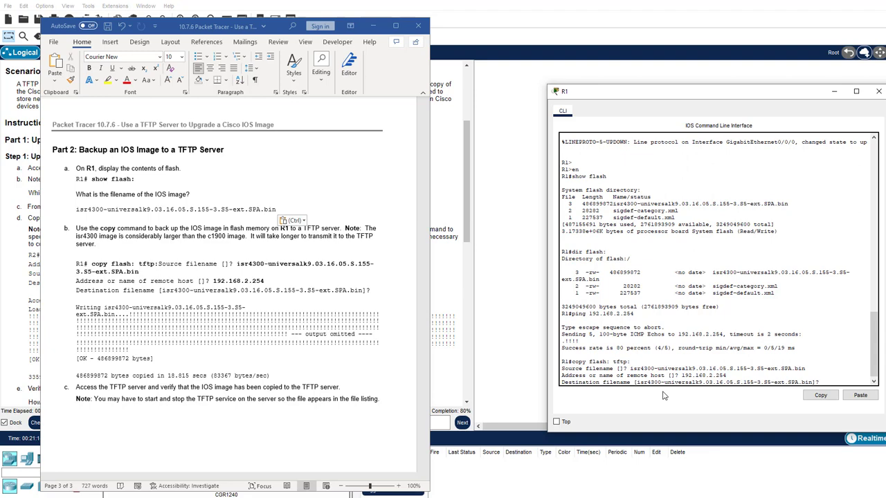
{"action": "key", "text": "Return"}
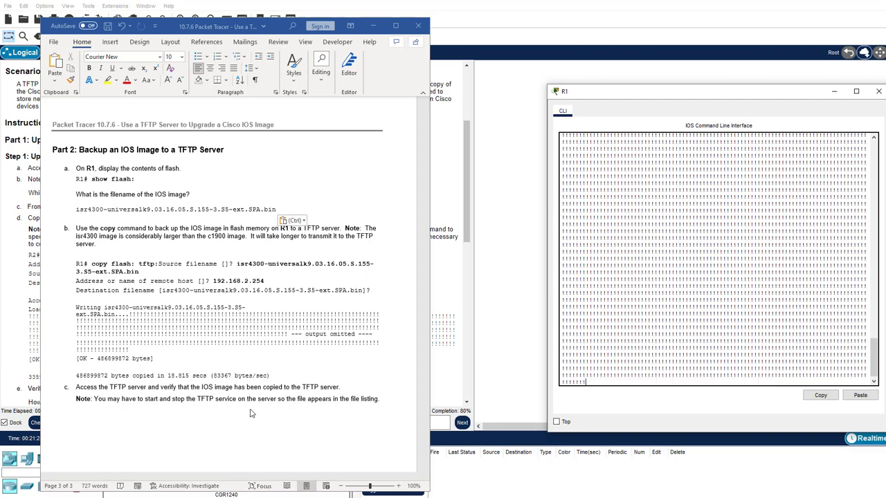
Move the Word worksheet out of the way and bring up R1's command line to check the backup transfer, placing it clear of the topology.
{"action": "left_click", "coordinate": [185, 28]}
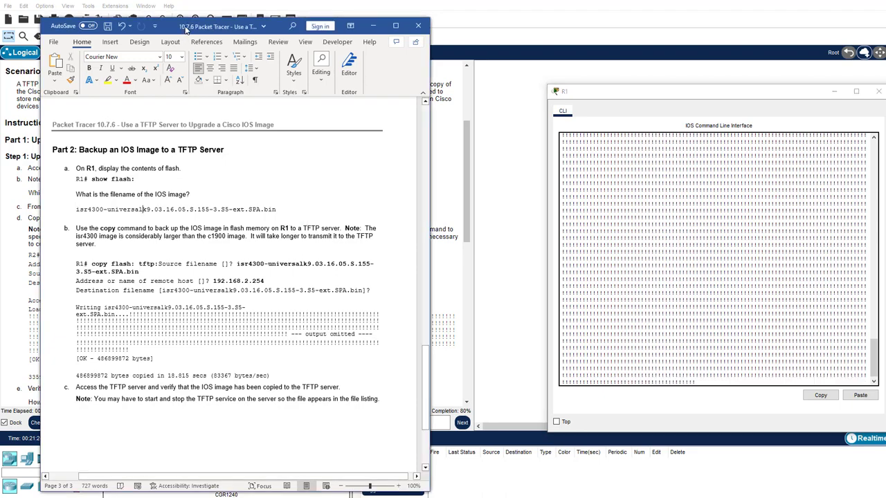
{"action": "left_click_drag", "start_coordinate": [185, 28], "coordinate": [296, 30]}
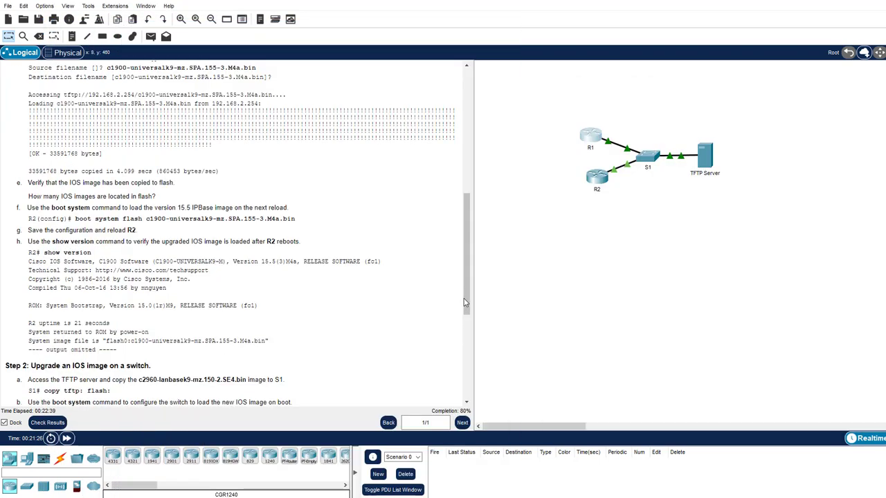
{"action": "scroll", "coordinate": [464, 303], "scroll_direction": "down", "scroll_amount": 3}
{"action": "left_click", "coordinate": [594, 142]}
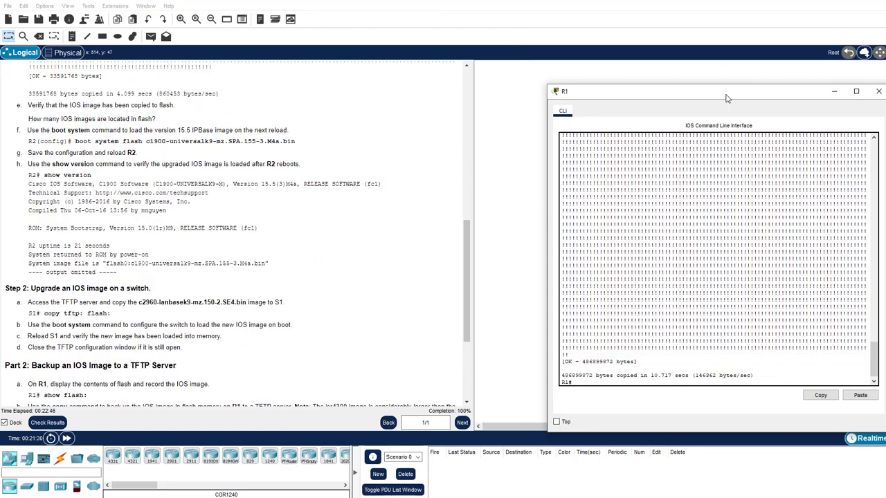
{"action": "left_click_drag", "start_coordinate": [728, 98], "coordinate": [280, 49]}
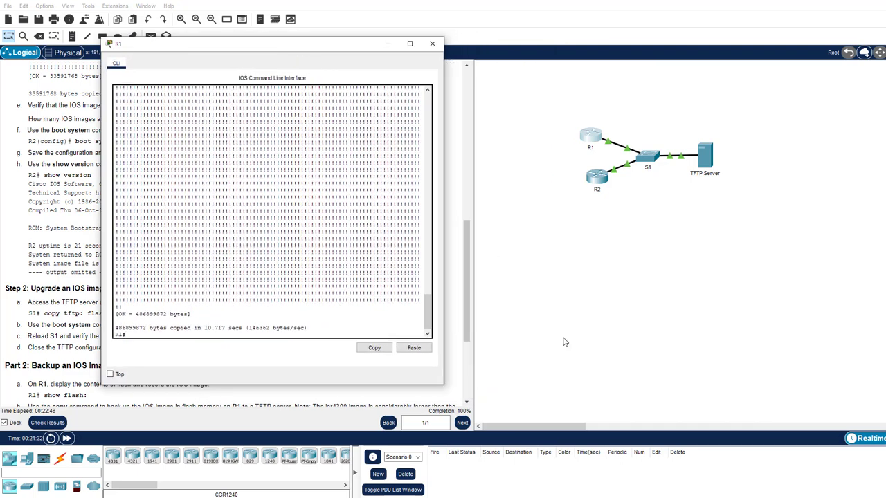
Check the TFTP Server's TFTP file list for the isr4300-universalk9.03.16.05.S.155-3.S5-ext.SPA.bin backup, and close the server window.
{"action": "left_click", "coordinate": [704, 156]}
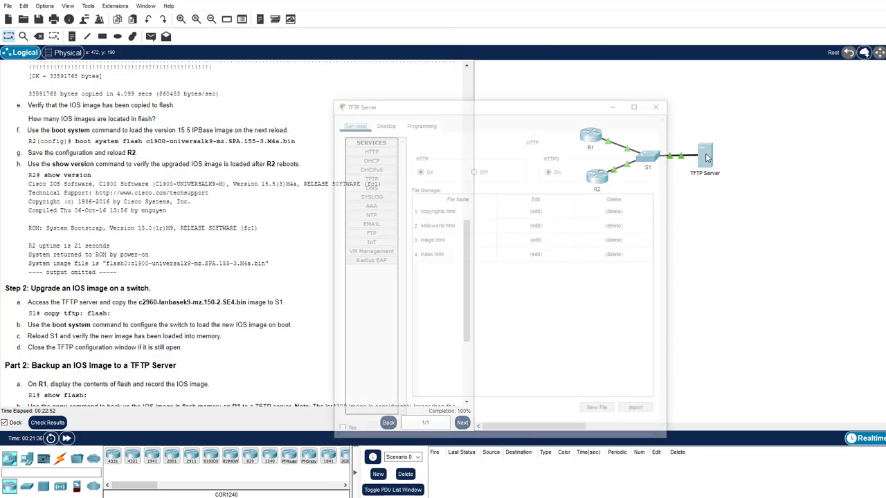
{"action": "left_click", "coordinate": [376, 178]}
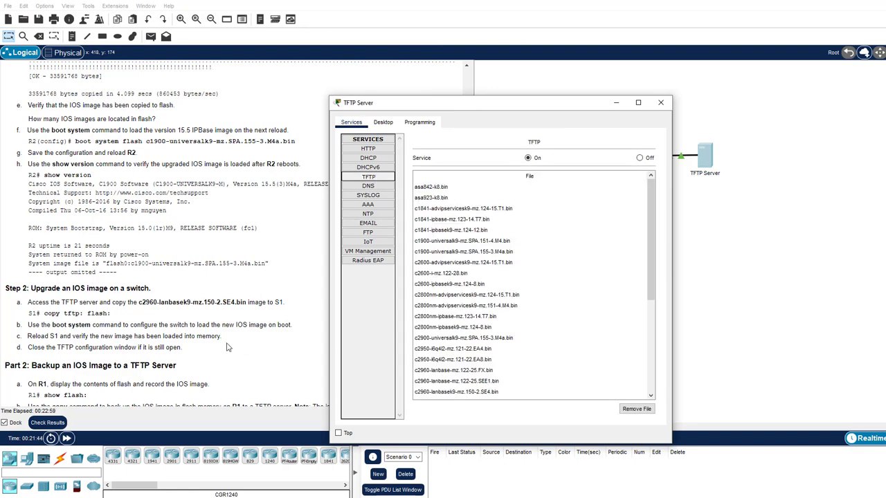
{"action": "scroll", "coordinate": [231, 340], "scroll_direction": "down", "scroll_amount": 3}
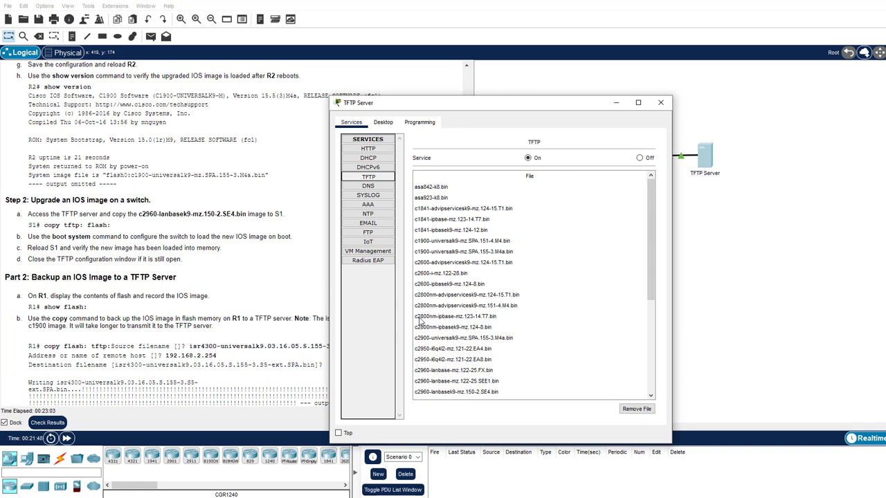
{"action": "scroll", "coordinate": [445, 310], "scroll_direction": "down", "scroll_amount": 5}
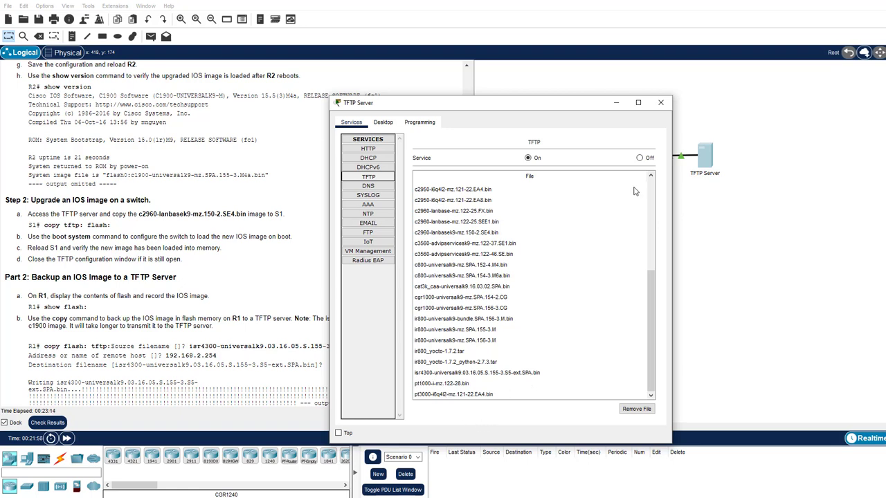
{"action": "left_click", "coordinate": [661, 102]}
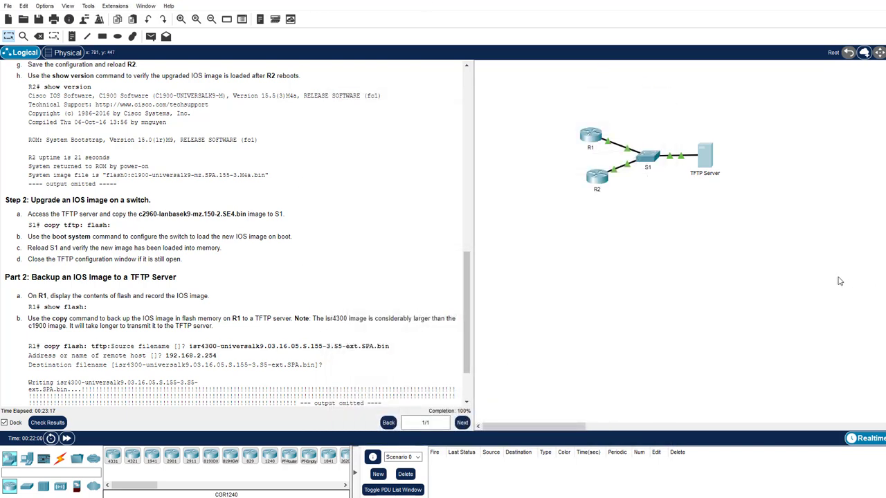